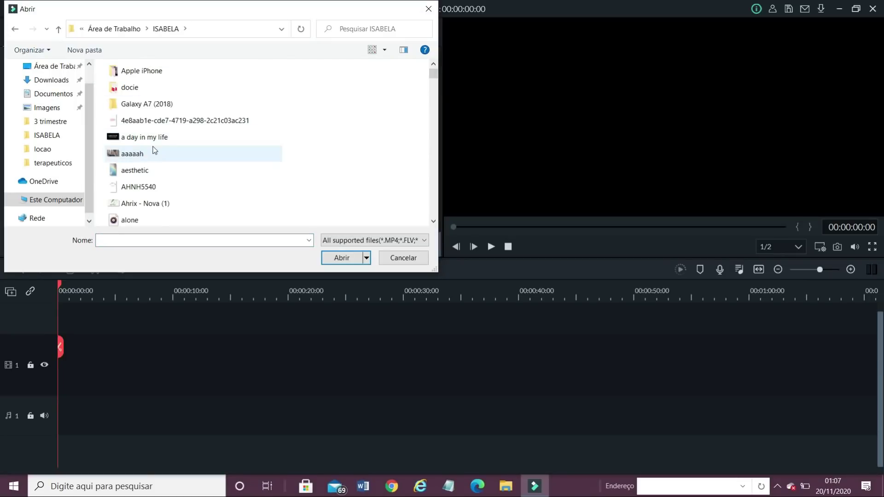
Import the aesthetic image into the media library
scroll(166, 158, down, 1)
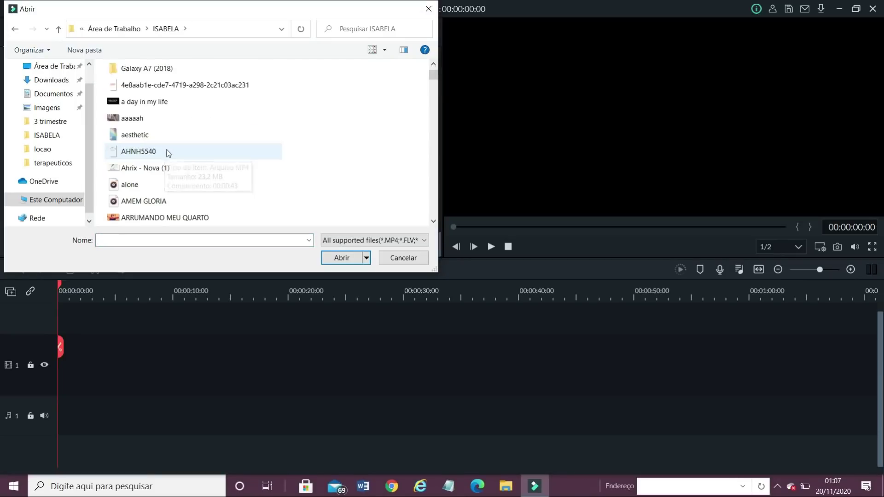
click(143, 130)
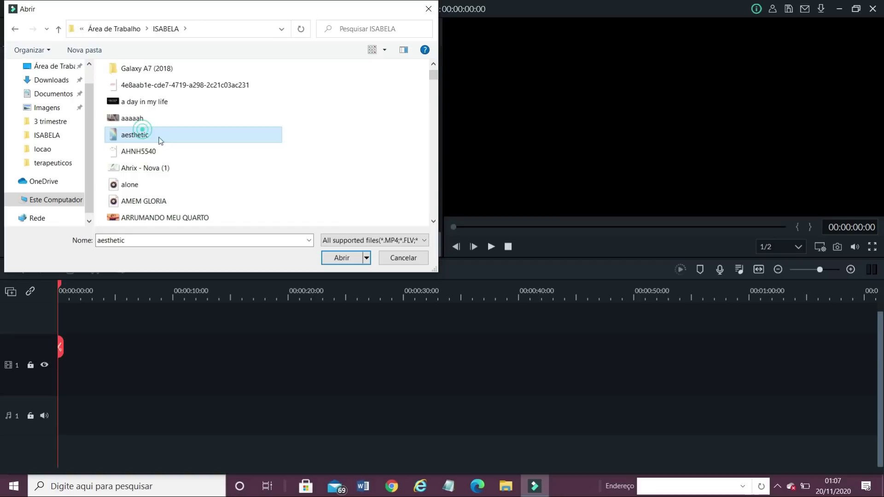
click(341, 258)
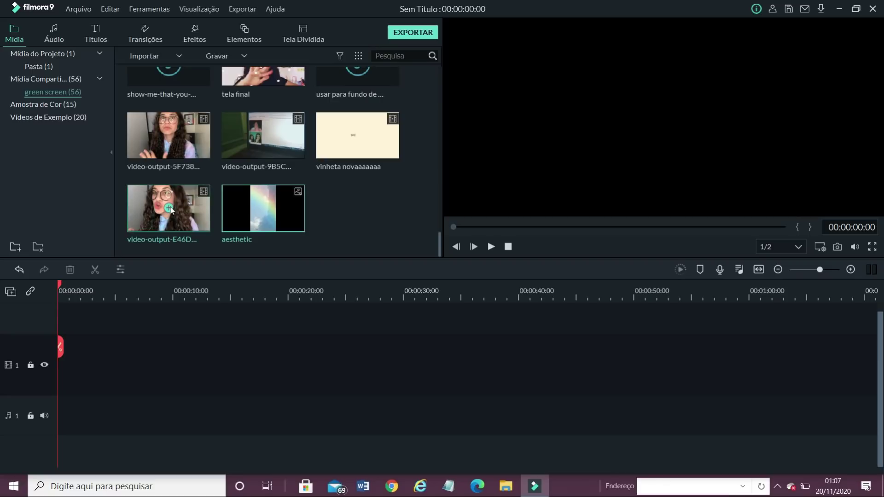
Add the video-output-E46D... talking clip to the timeline and return the playhead to the start
click(169, 208)
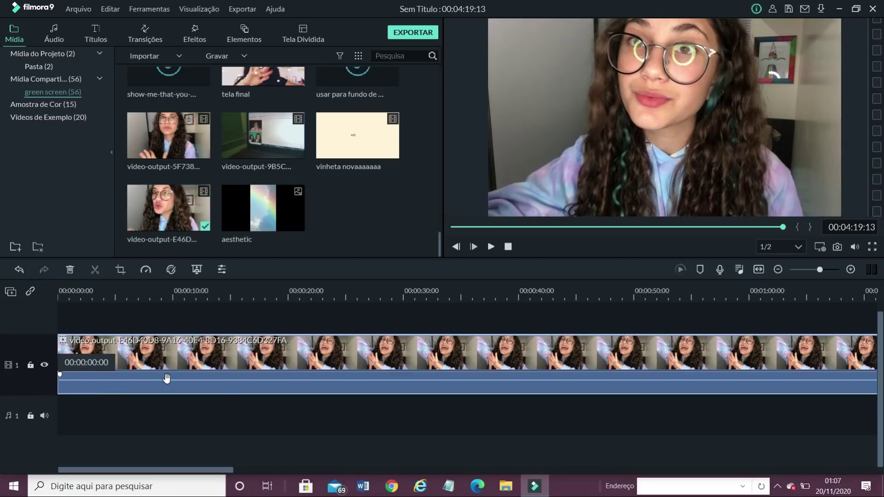
click(65, 297)
key(Home)
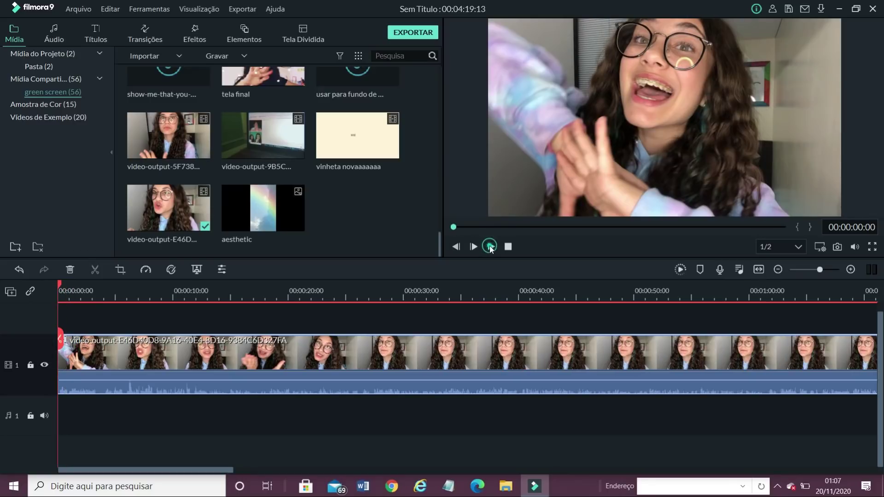
Play the opening of the clip and split it right after the thumbs-up gesture, at 00:00:03:10
click(490, 247)
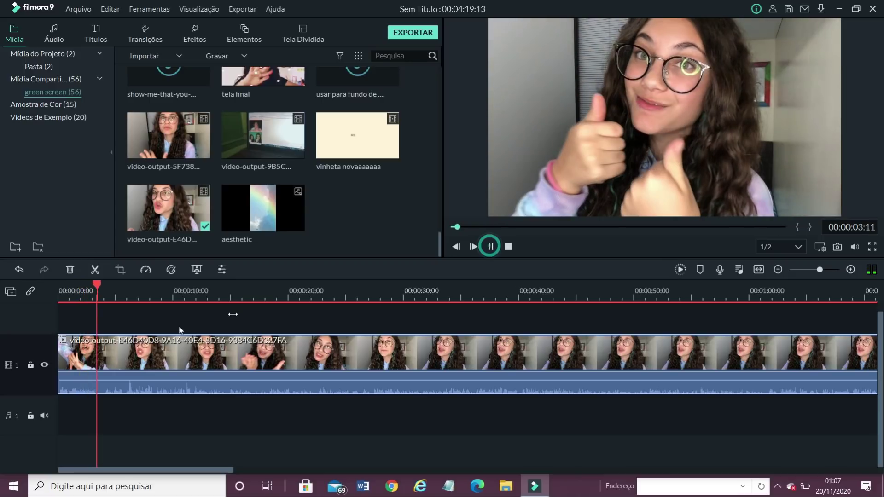
key(space)
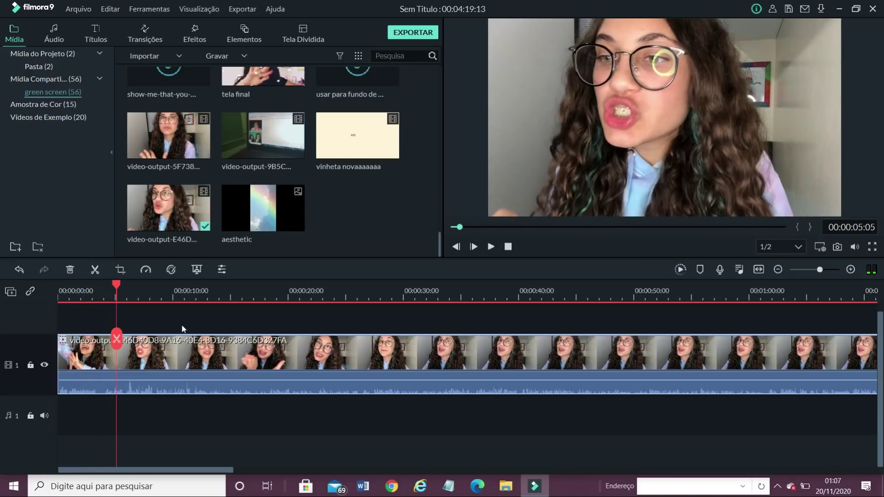
click(98, 341)
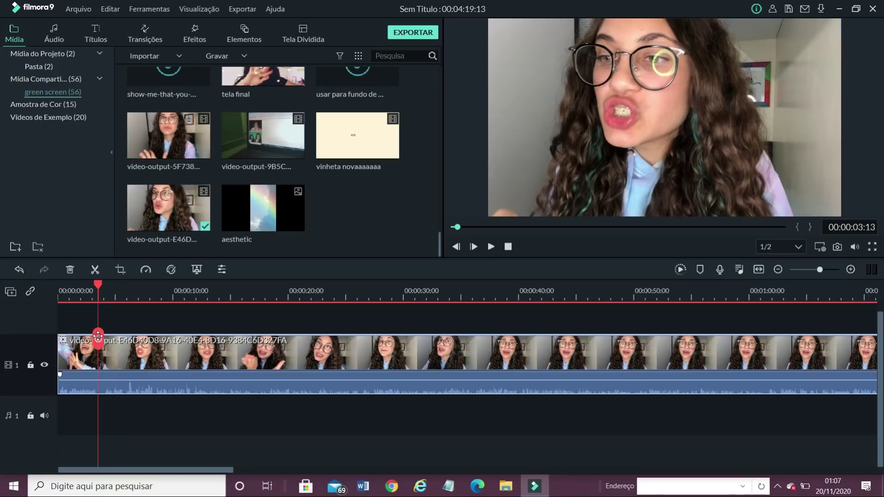
key(ctrl+b)
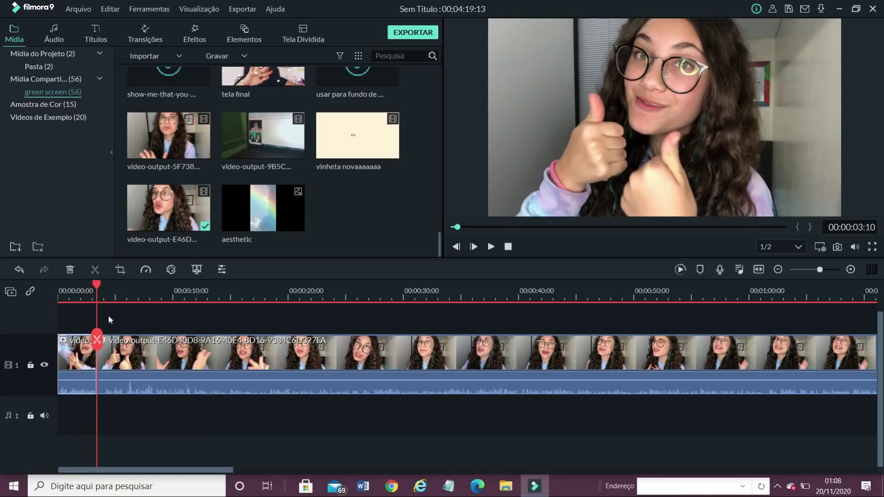
Apply a pan-and-zoom to the opening segment, ending on a 2357 x 1326 frame around the face, and preview it
click(120, 271)
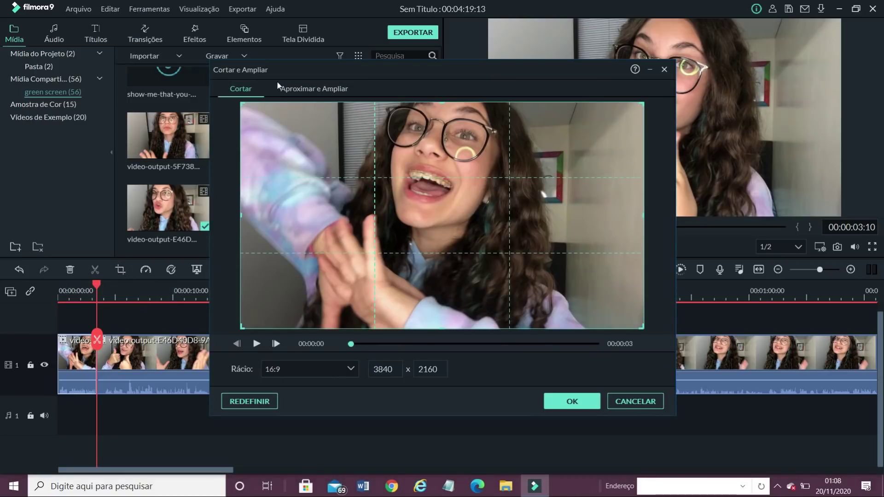
click(324, 90)
drag(341, 272, 359, 201)
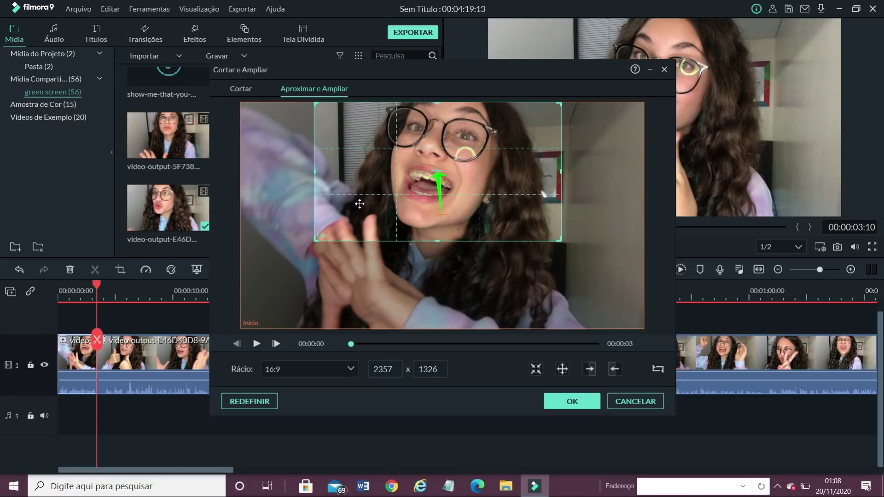
click(257, 344)
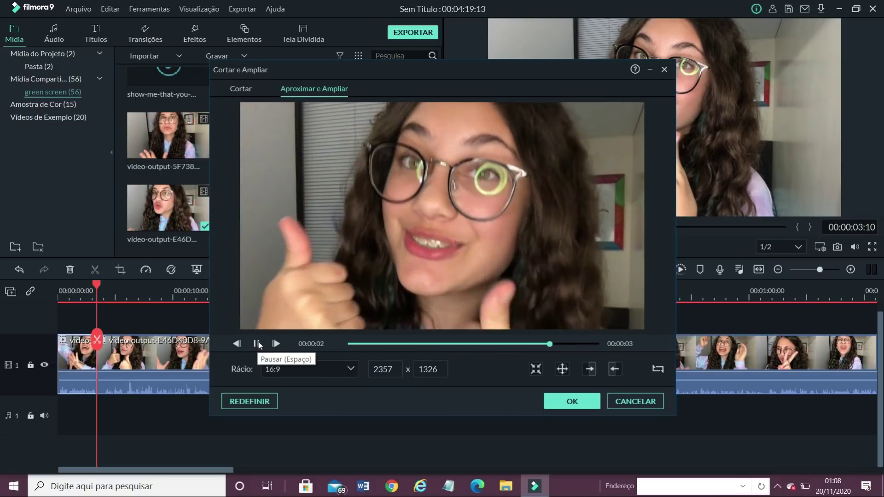
click(571, 400)
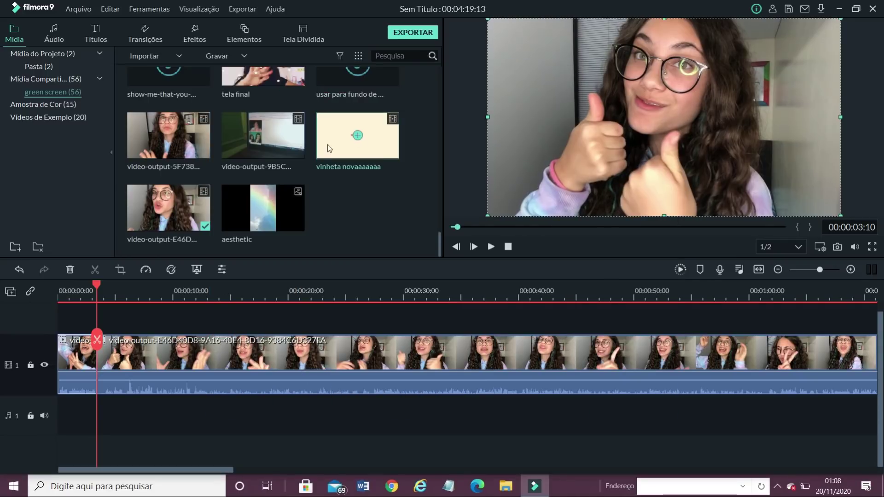
Insert the vinheta novaaaaaaa clip after the opening segment and split the footage following it at 00:00:13:21
drag(381, 144, 98, 355)
click(216, 352)
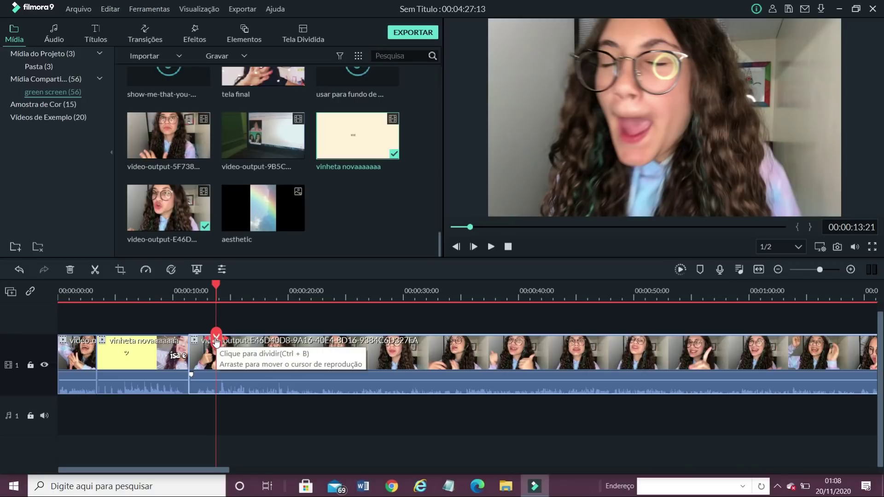
click(217, 339)
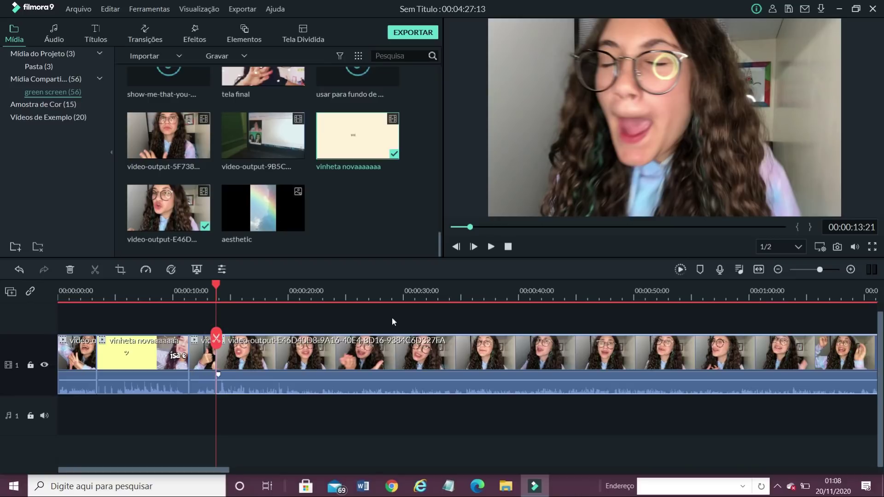
Split the talking footage at 00:00:22:18 and, after playing it back, at 00:00:26:07 to isolate a short segment
click(319, 291)
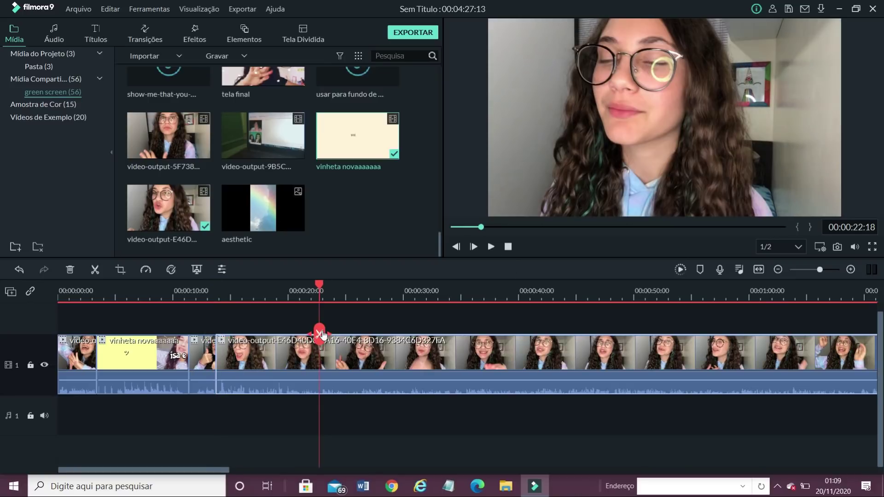
click(321, 330)
click(491, 247)
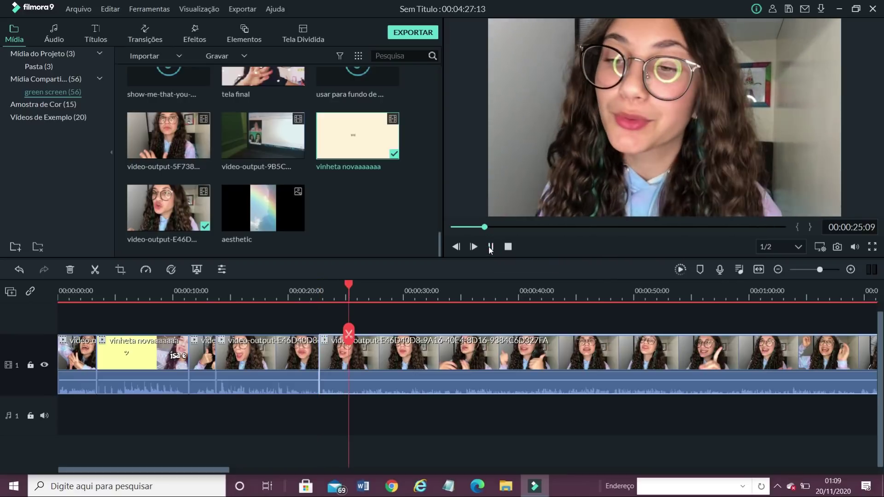
click(491, 247)
drag(399, 335, 338, 343)
click(494, 242)
click(355, 322)
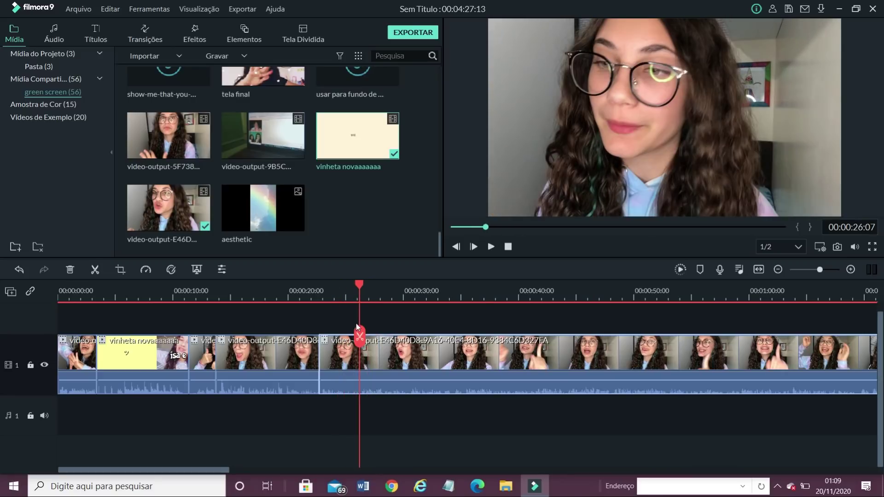
click(359, 336)
Crop the short segment between 00:00:22:18 and 00:00:26:07 to a 3025 x 1702 frame around the face
click(350, 363)
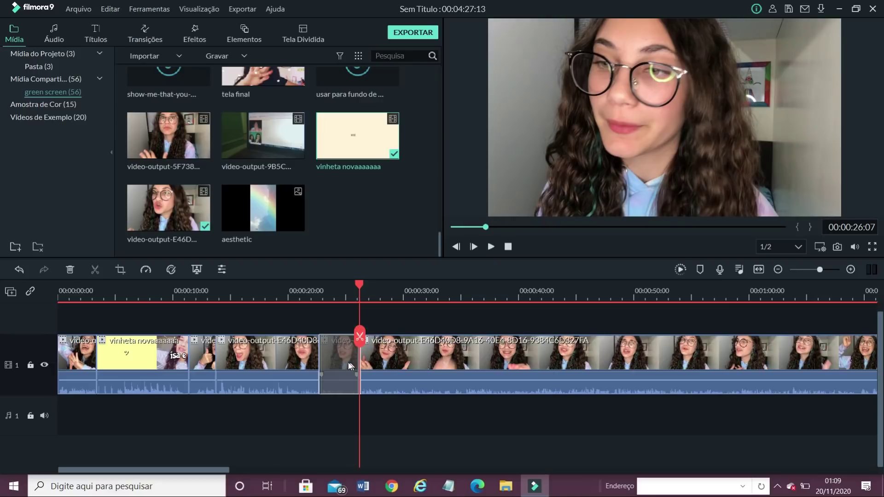
click(19, 267)
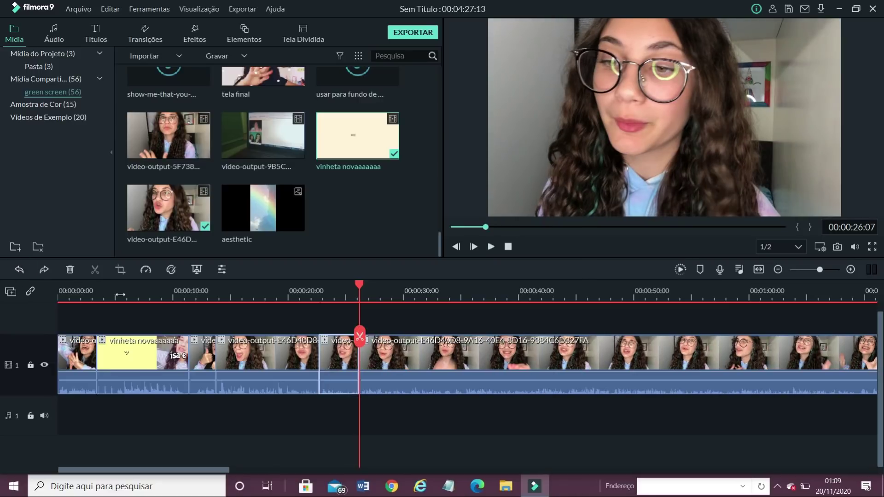
click(120, 270)
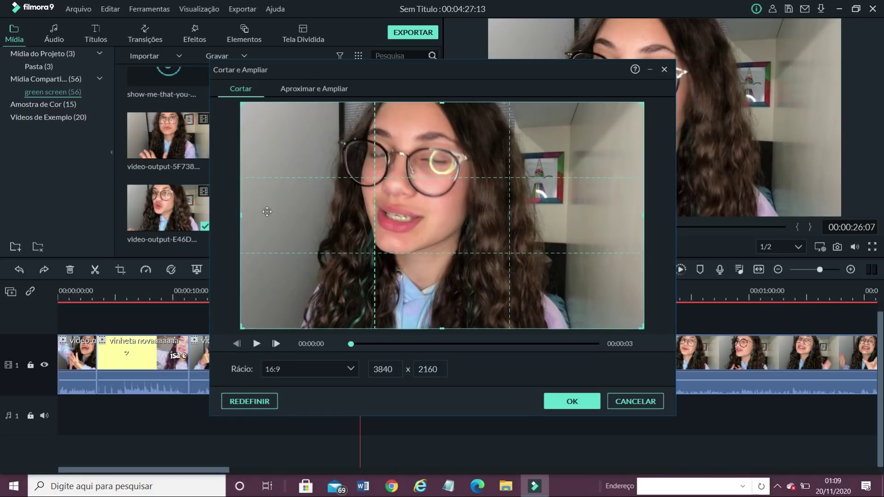
click(316, 89)
click(240, 89)
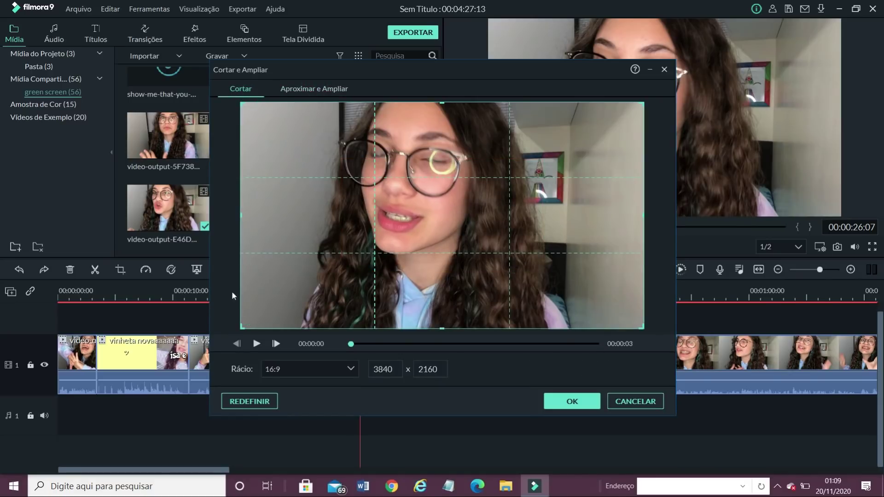
drag(243, 323, 327, 280)
drag(367, 225, 294, 224)
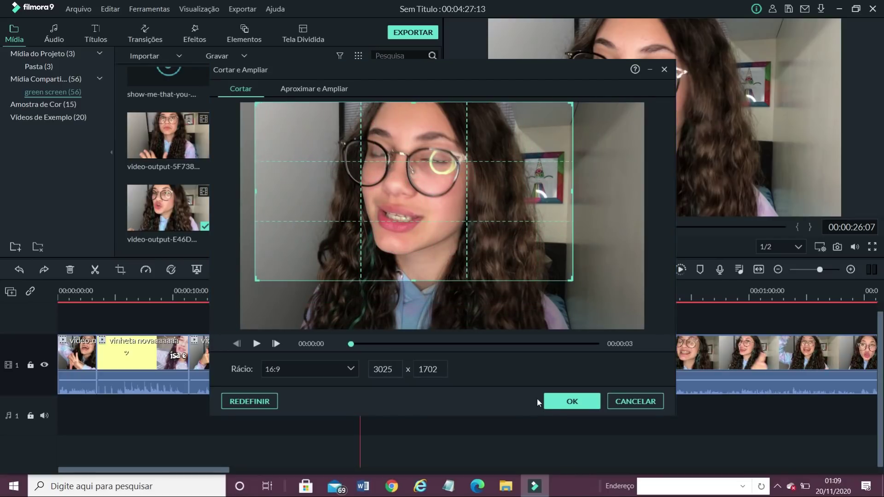
click(549, 400)
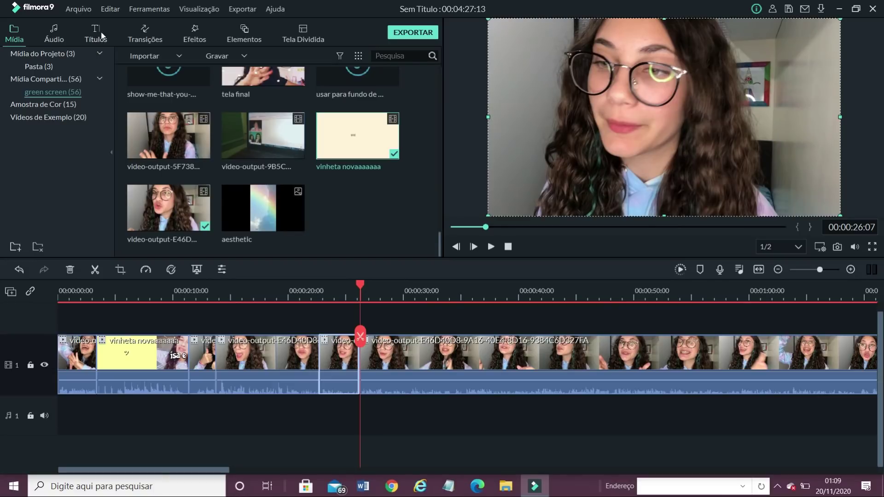
Place the Default Title above the cropped segment and cut off its excess beyond the segment's end
click(96, 34)
click(57, 123)
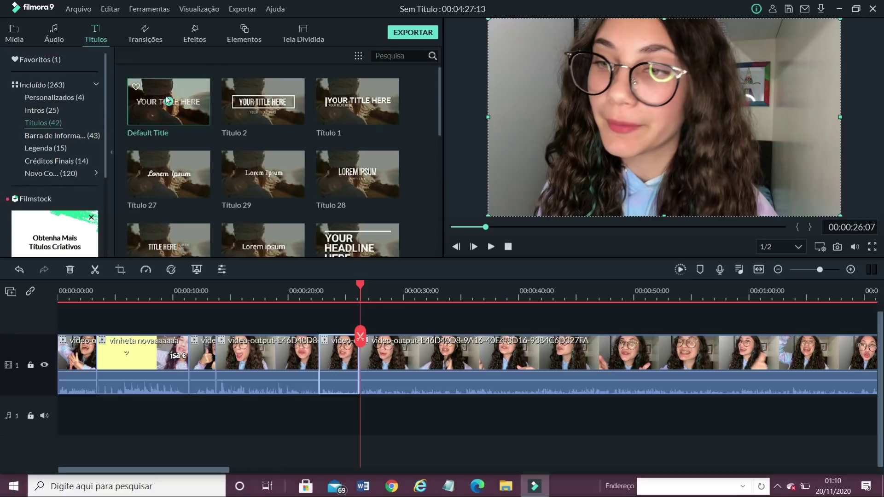
drag(176, 116, 321, 335)
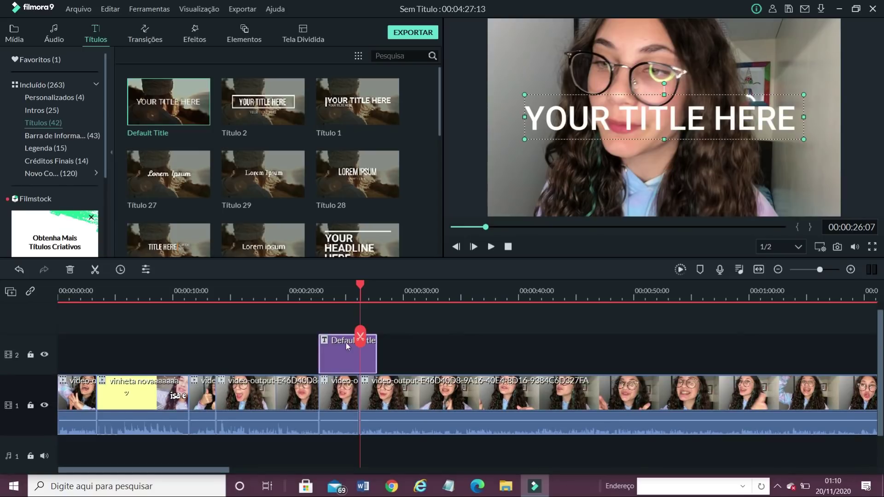
click(361, 340)
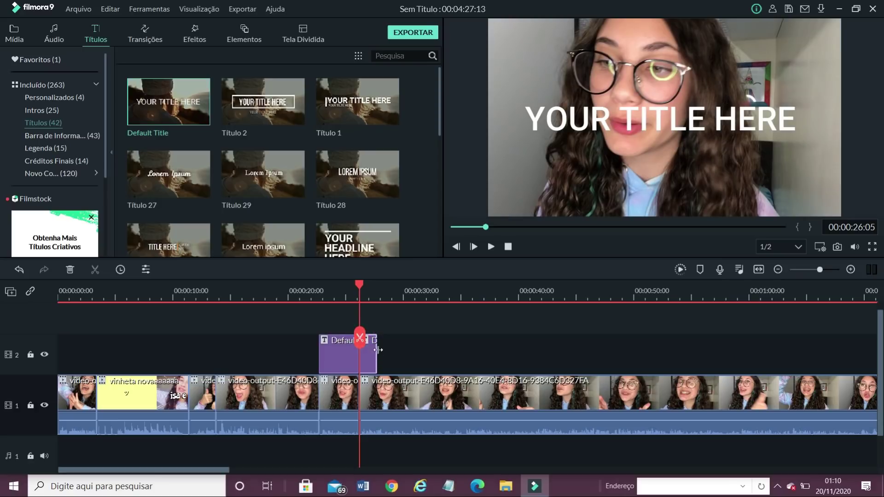
right_click(370, 355)
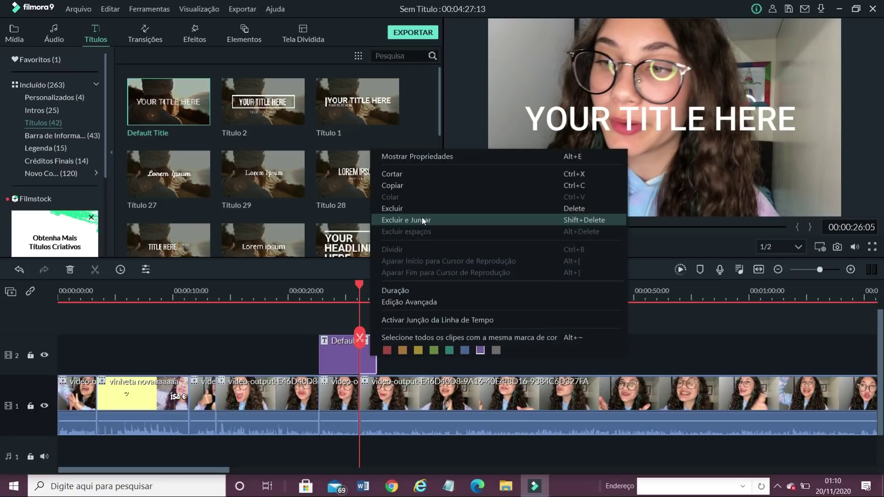
click(408, 213)
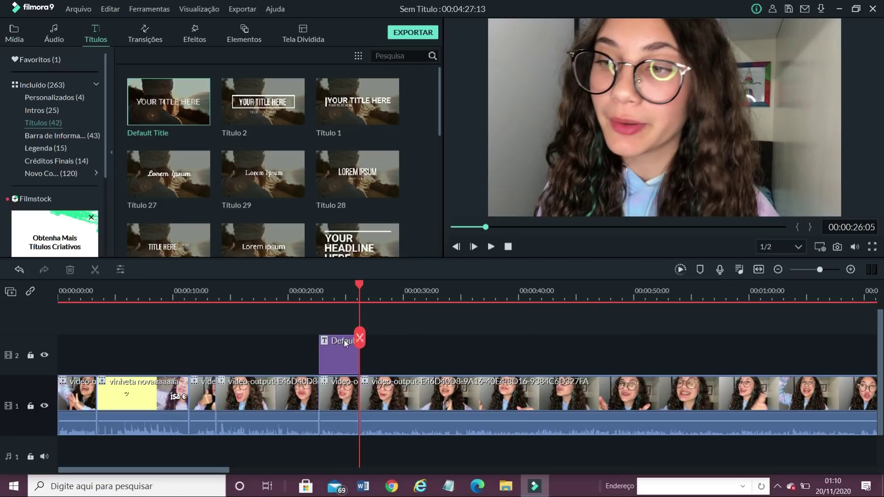
Replace the title's placeholder text with "como eu edito meus videos"
double_click(334, 352)
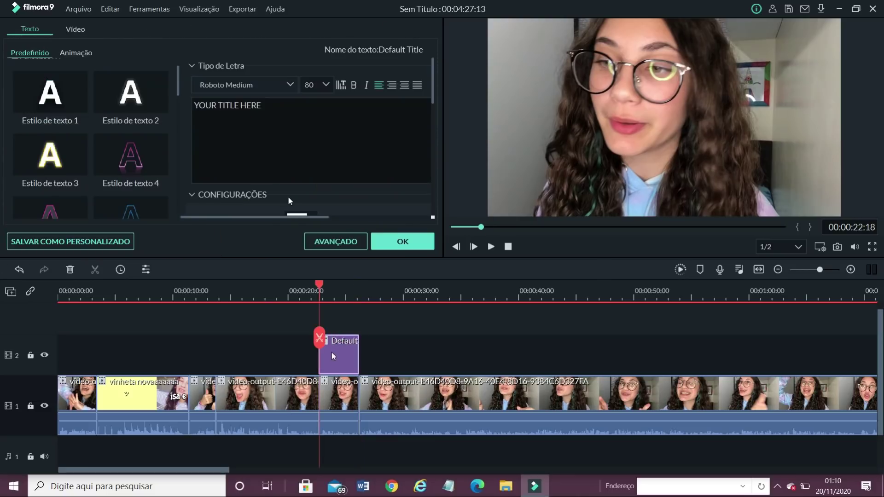
double_click(273, 106)
drag(272, 107, 194, 106)
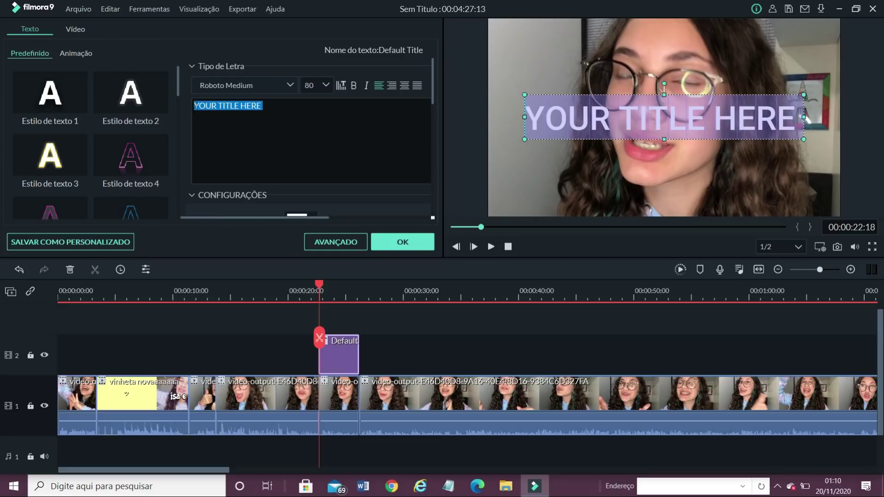
key(BackSpace)
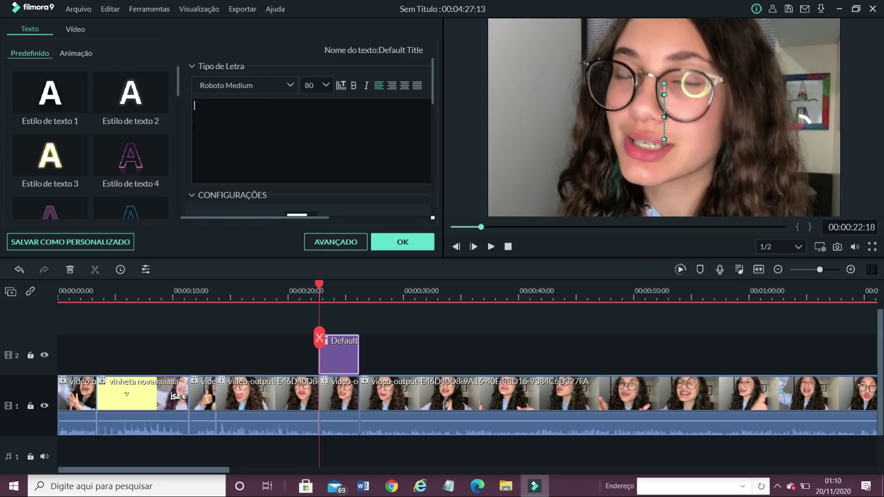
text(com)
text(o eu edi)
text(too)
text(to meus)
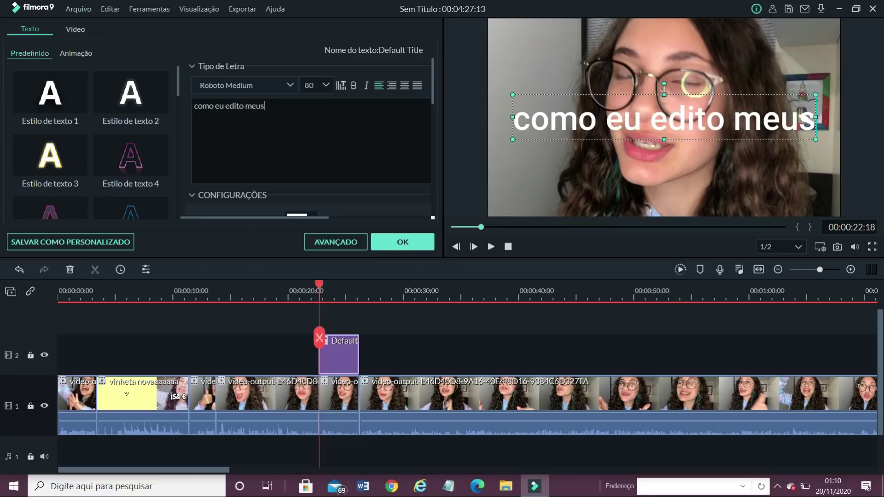
text( m)
key(BackSpace)
text(videos)
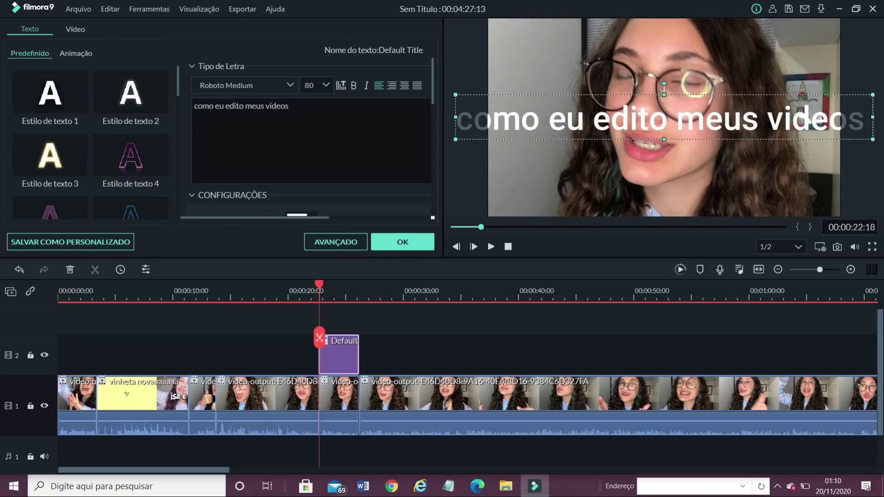
Enable the text shadow (Sombra de Texto) for the title in the advanced text editor
click(340, 244)
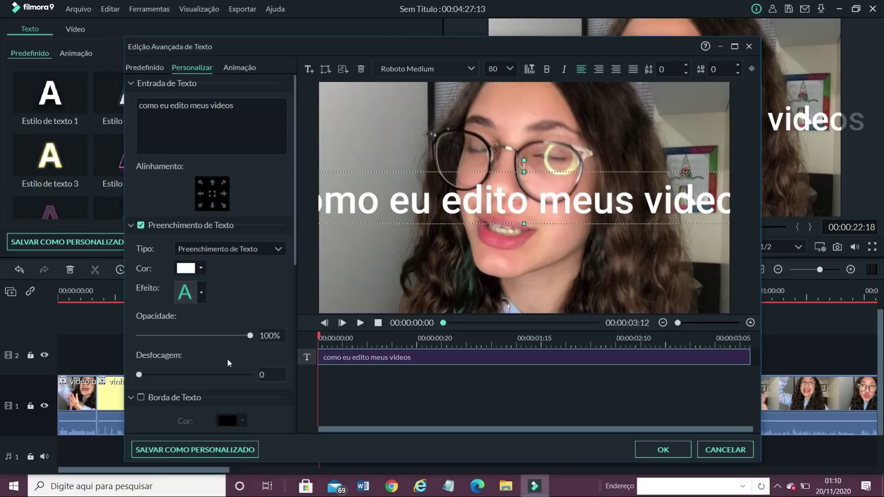
scroll(170, 354, down, 1)
scroll(169, 352, down, 7)
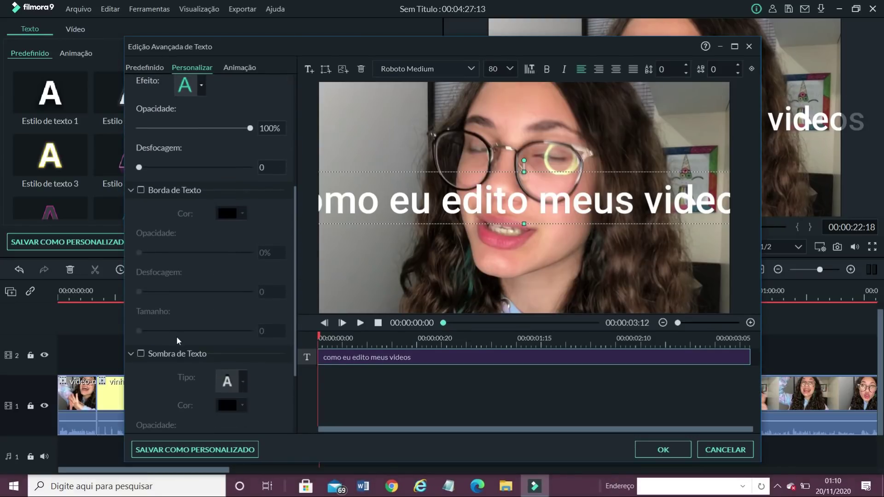
click(141, 285)
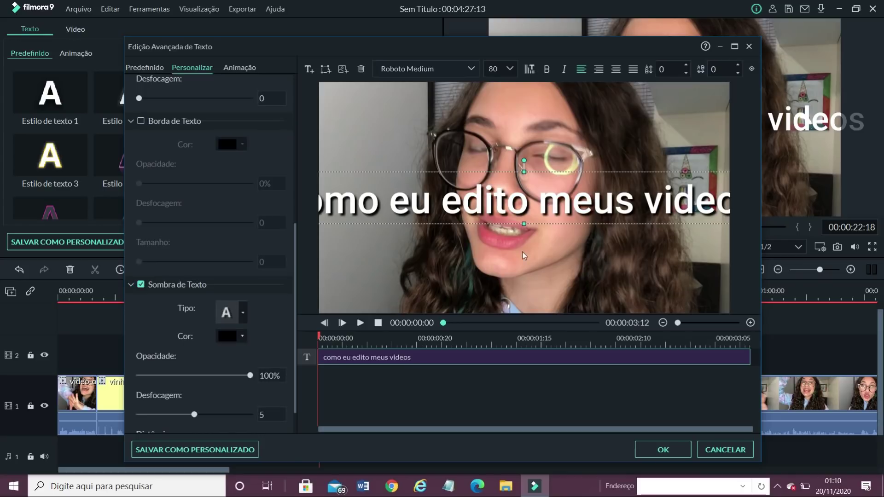
Shrink the title to fit the frame width, move it to the bottom edge of the picture, and apply the changes
drag(331, 207, 443, 207)
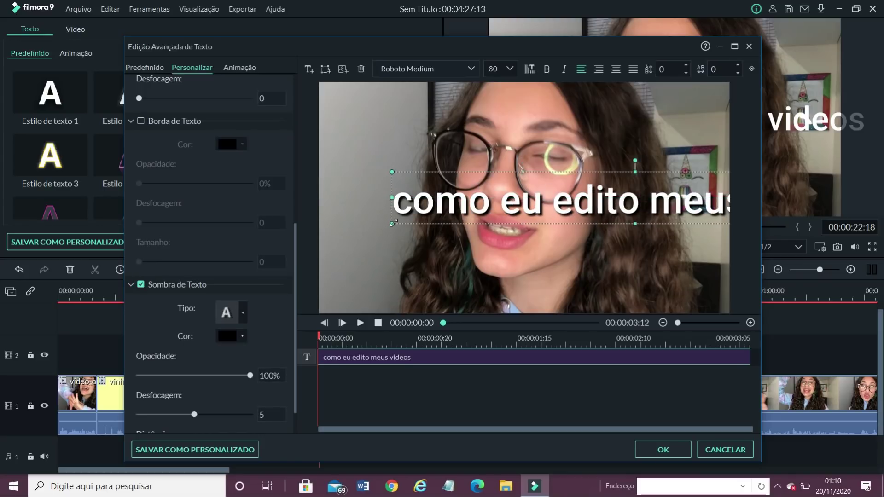
drag(394, 223, 420, 304)
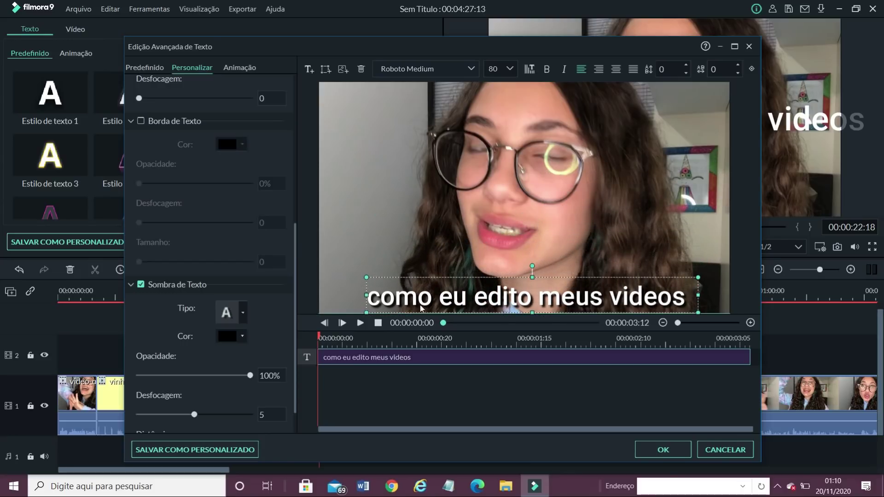
click(660, 455)
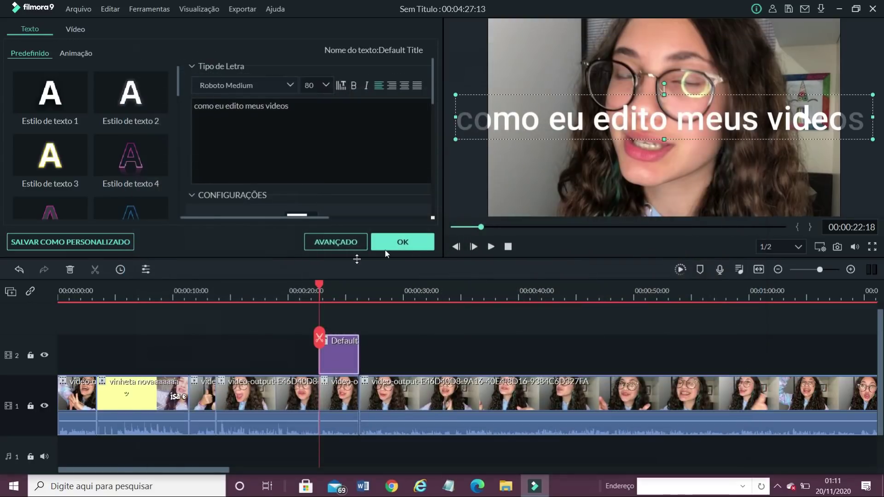
click(408, 247)
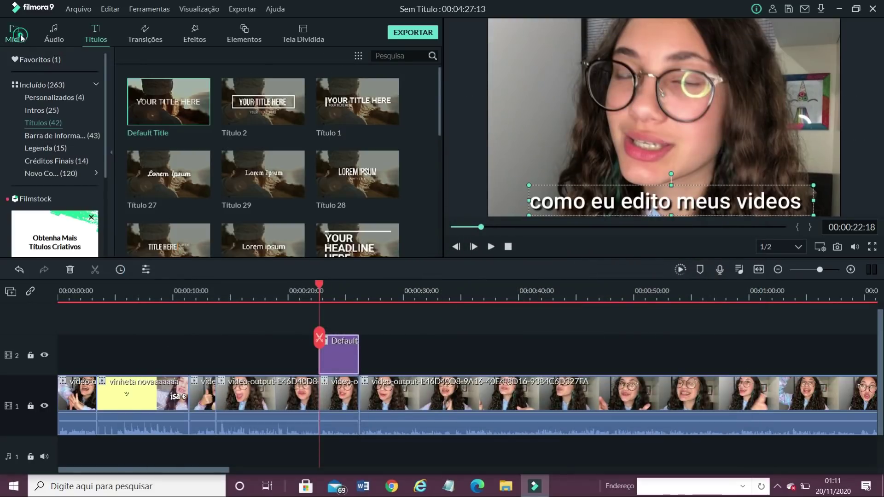
Search the media library for "cli" and place the click sound at the start of audio track 1
click(21, 36)
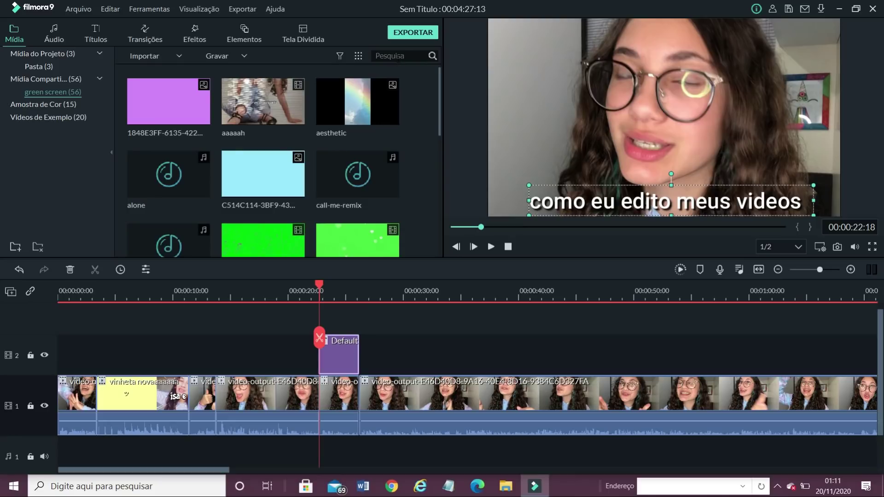
click(397, 57)
text(cli)
drag(194, 113, 98, 452)
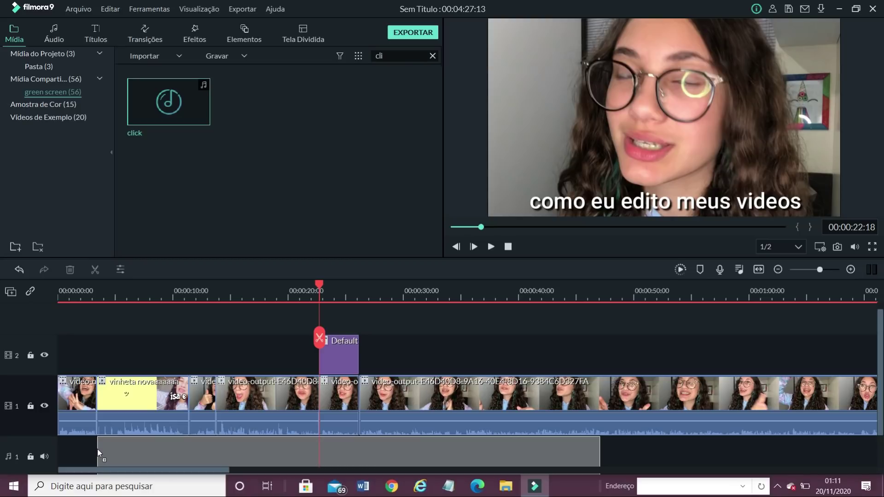
drag(97, 451, 60, 456)
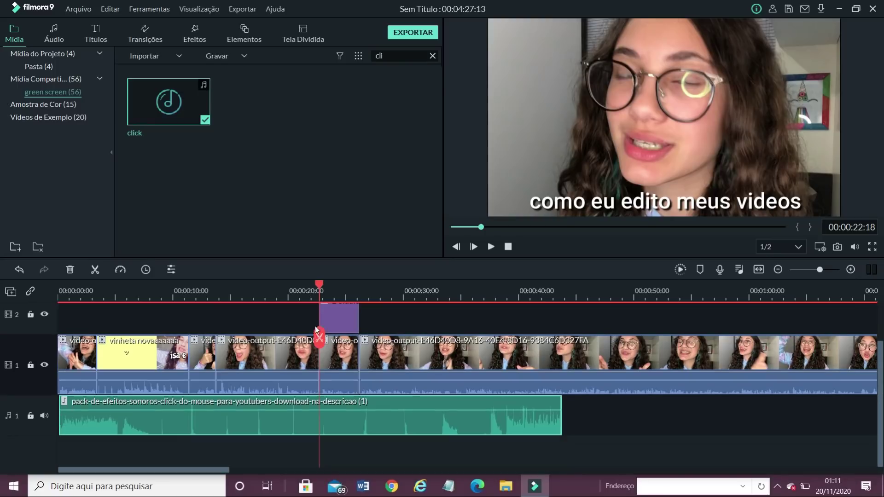
Cut a short click out of the sound effect, delete the remaining audio, and align the piece with the title's start at 00:00:22:18
drag(319, 336, 249, 333)
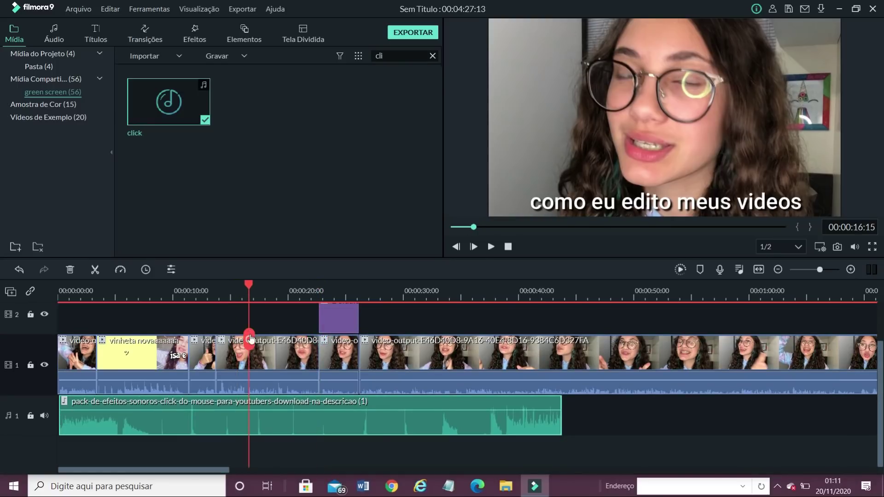
click(490, 247)
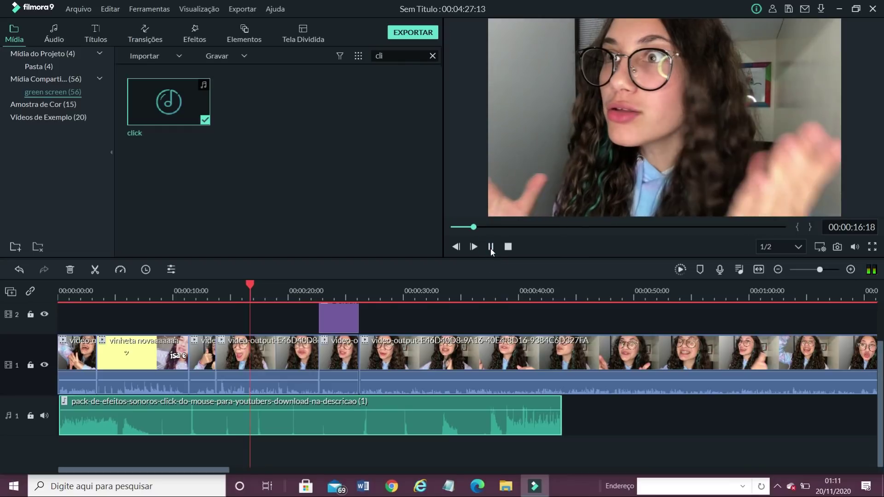
click(490, 247)
click(256, 341)
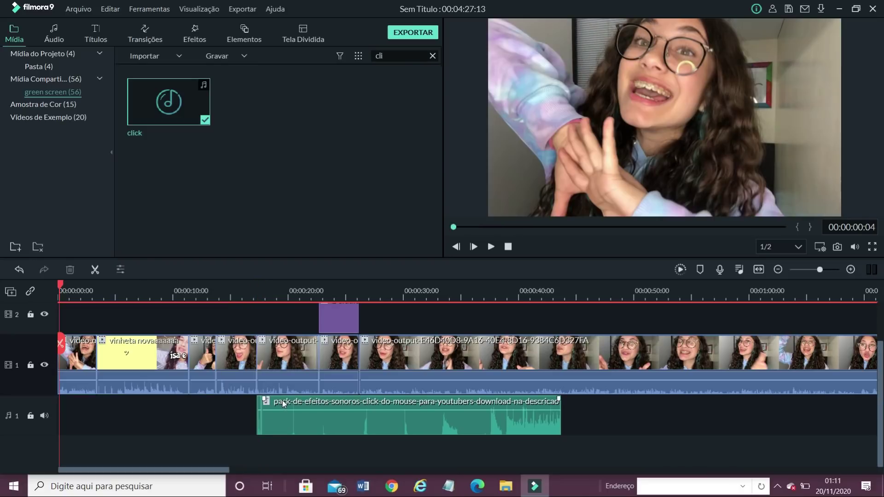
right_click(282, 399)
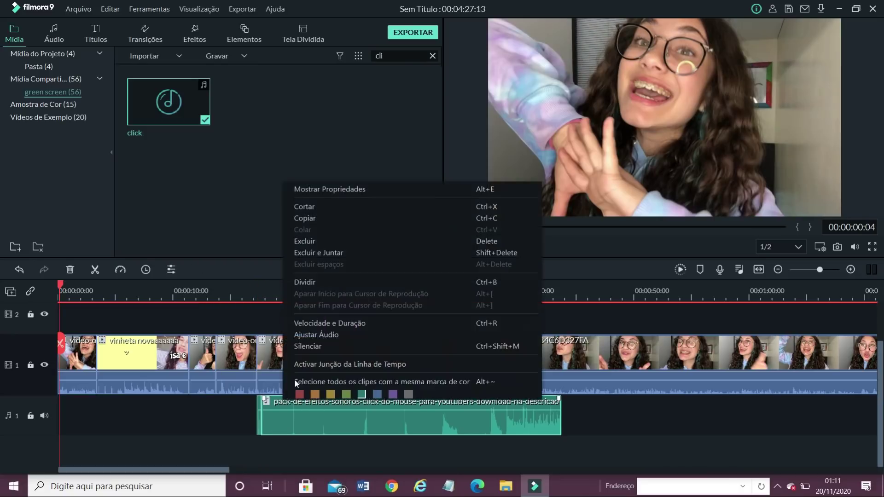
click(313, 244)
drag(259, 426, 321, 411)
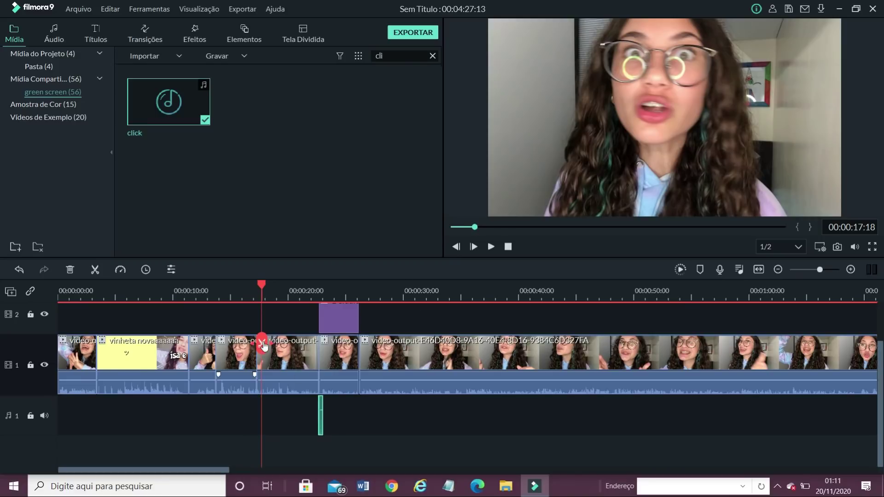
Play back the titled segment to check the click sound against the title's appearance
click(317, 298)
key(ctrl+=)
click(491, 247)
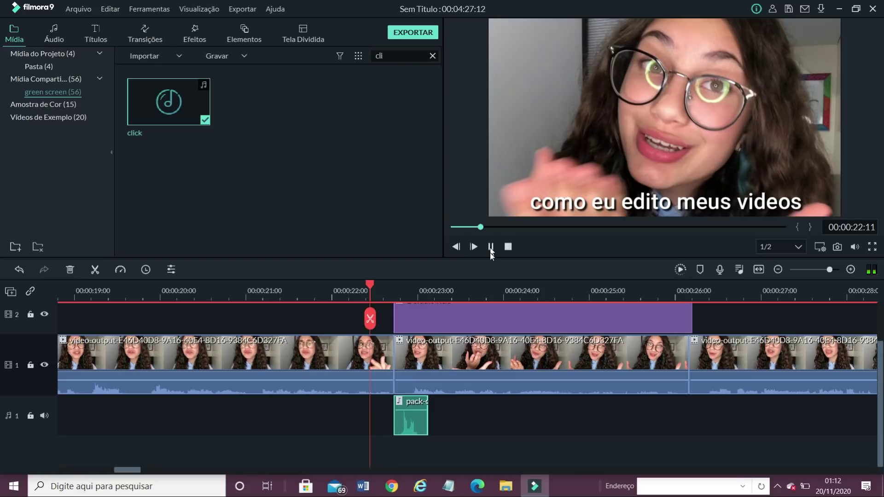
click(491, 247)
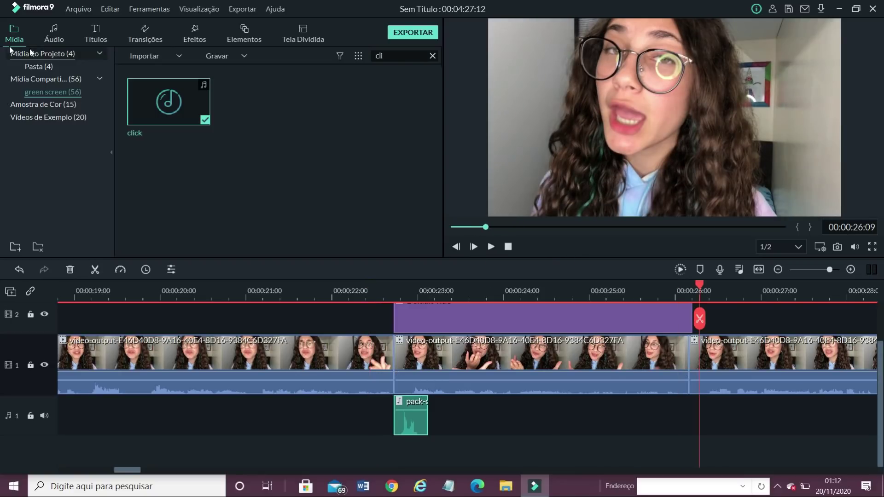
Search the media library for "like" and place the LIKE green-screen clip on video track 2 at 00:00:37:08
click(433, 56)
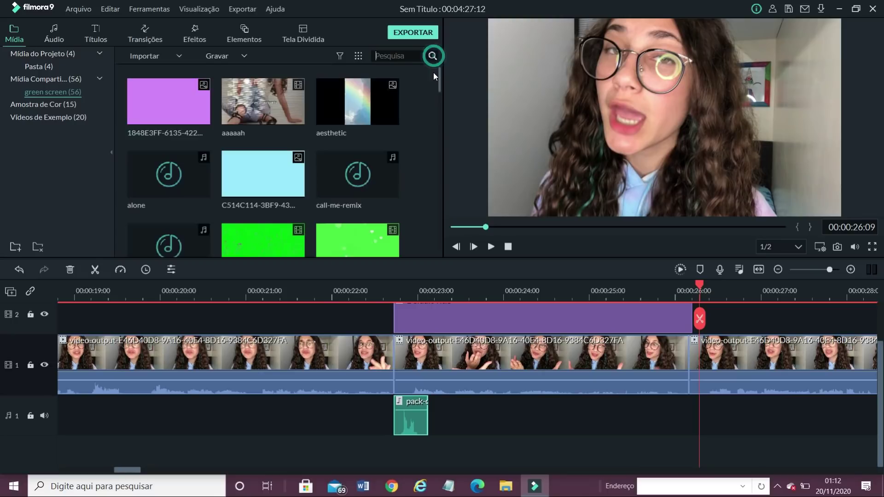
scroll(364, 204, down, 5)
scroll(339, 190, up, 5)
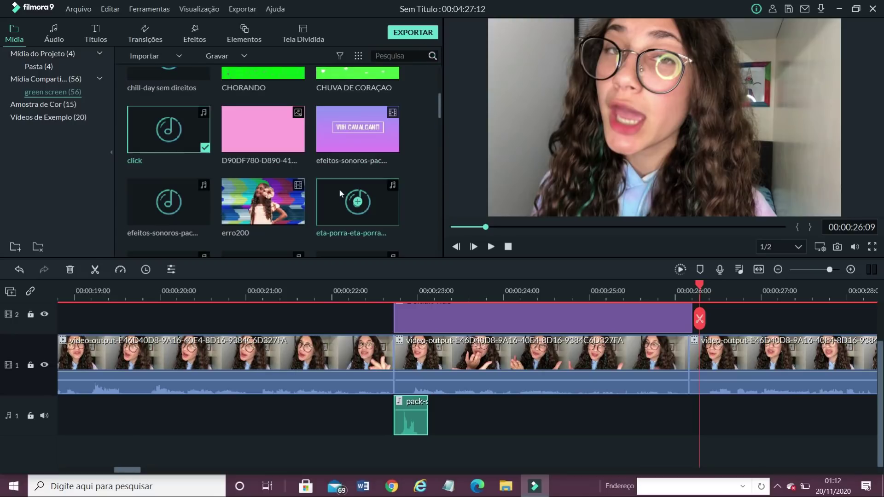
scroll(450, 416, up, 1)
mouse_move(122, 470)
mouse_down()
mouse_move(158, 472)
mouse_move(138, 472)
mouse_up()
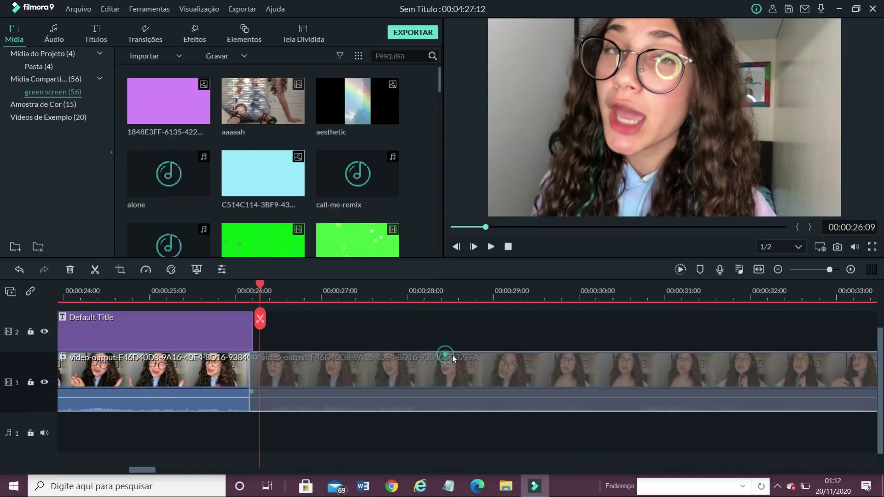
click(521, 332)
click(535, 297)
drag(539, 296, 746, 324)
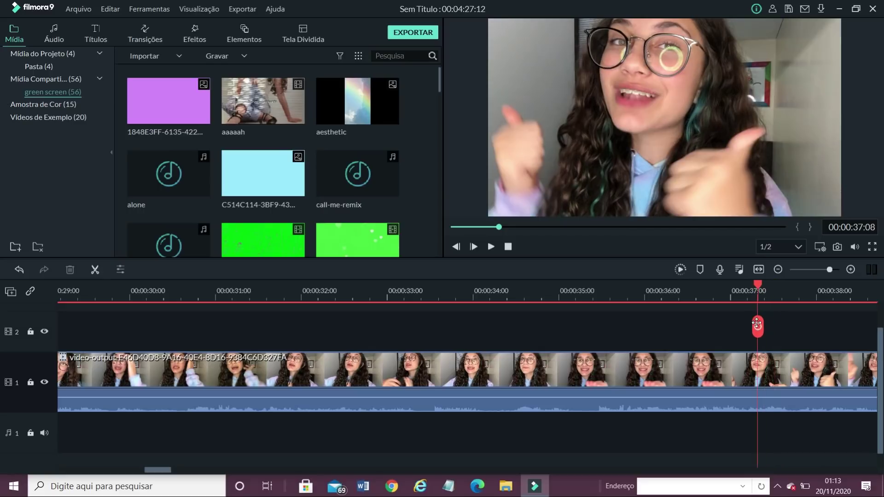
scroll(340, 134, down, 3)
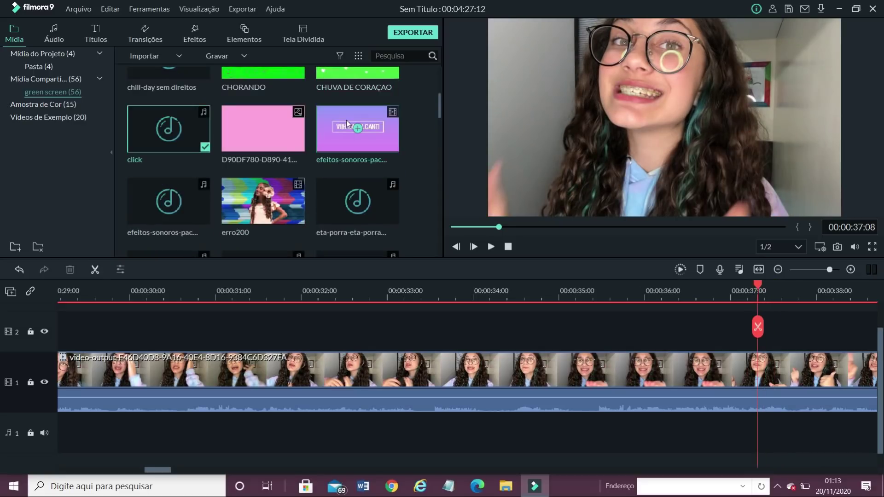
click(394, 55)
text(like)
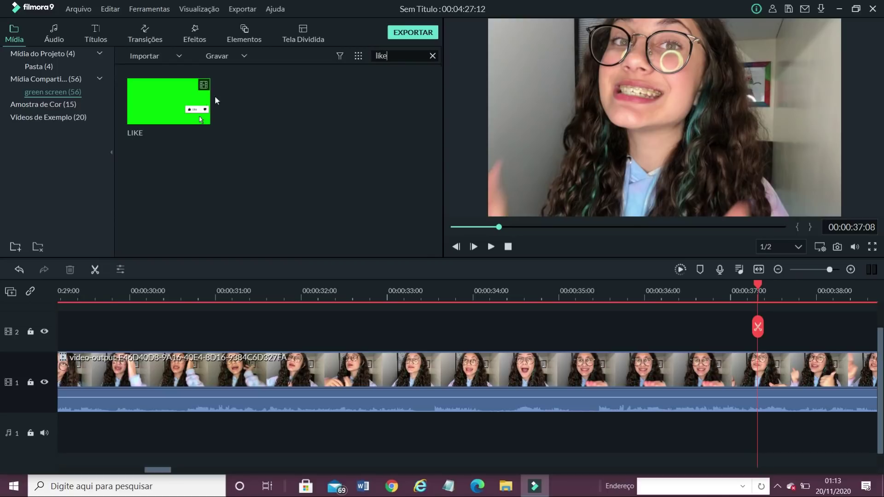
drag(169, 100, 759, 338)
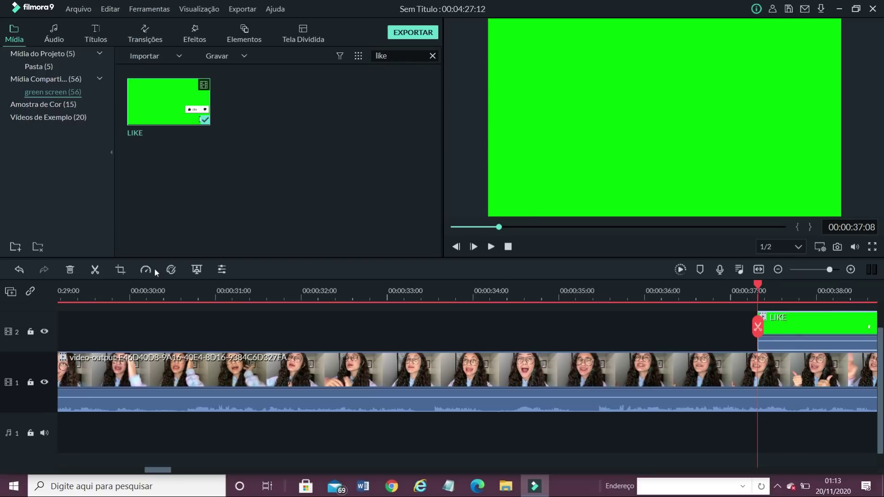
Apply Chroma Key to the LIKE clip's green background with an offset (Deslocamento) of 3
click(197, 270)
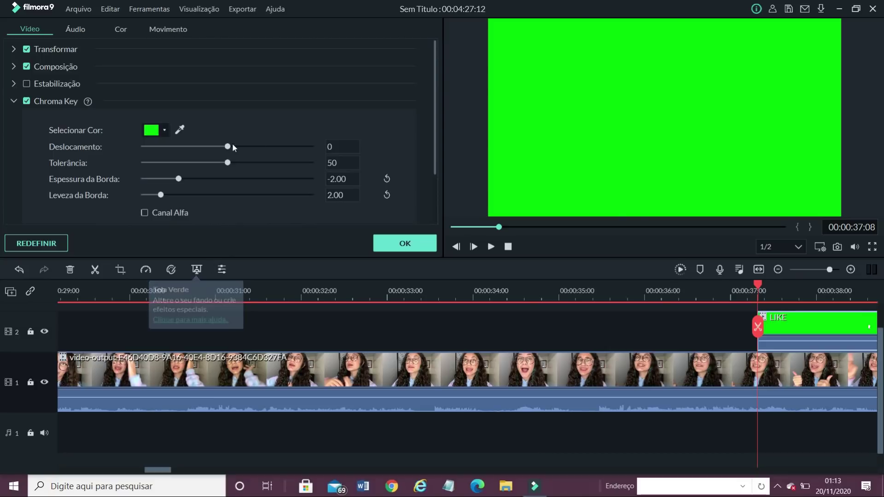
drag(228, 147, 230, 147)
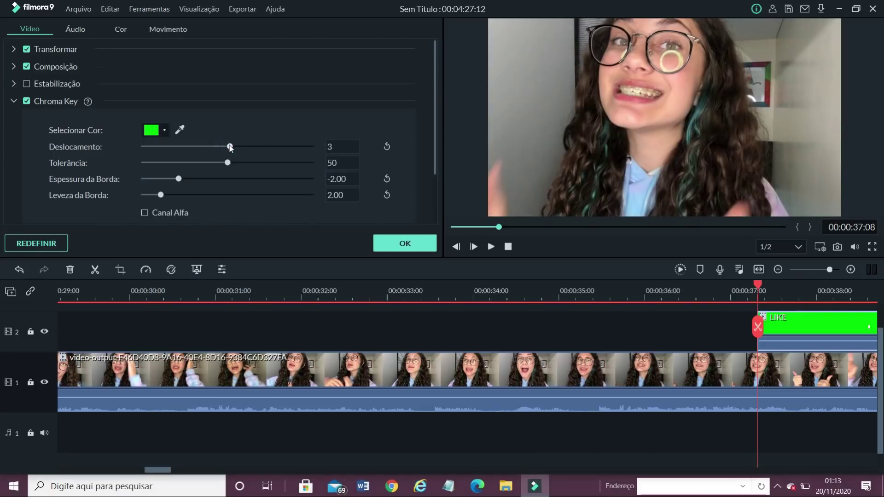
click(393, 244)
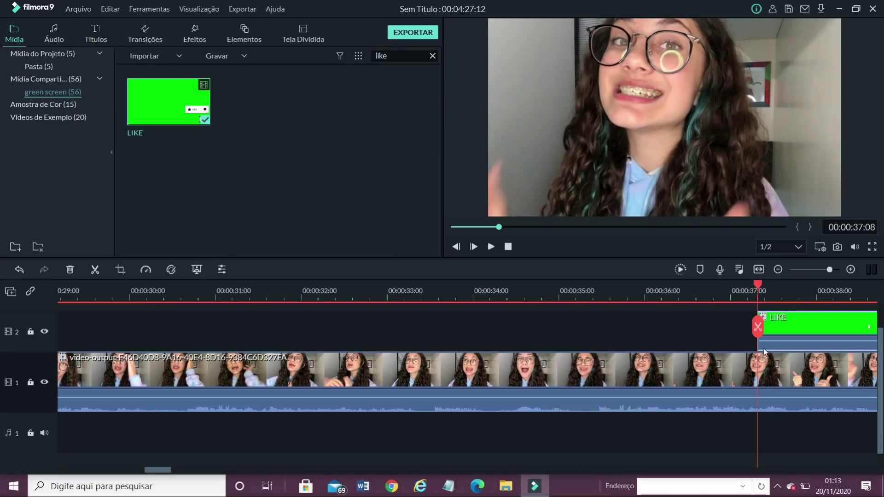
Play back the LIKE overlay from 00:00:37:03 to check the keyed animation over the footage
click(741, 326)
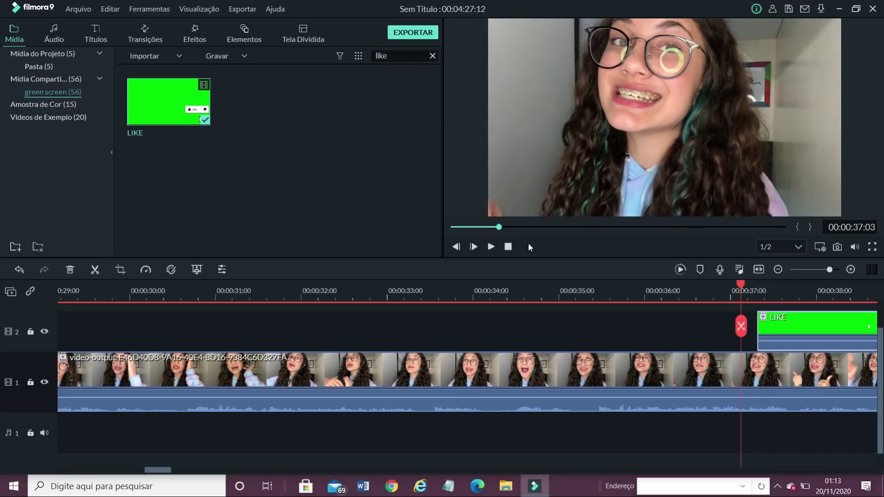
click(491, 247)
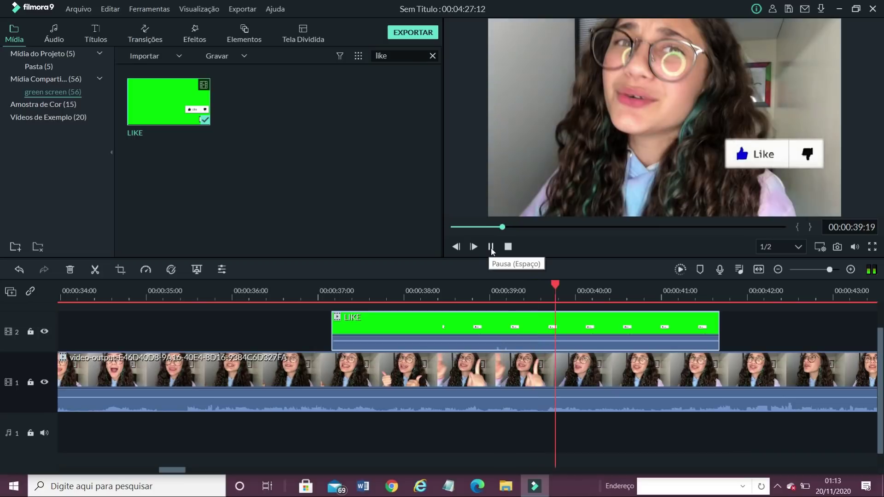
click(491, 247)
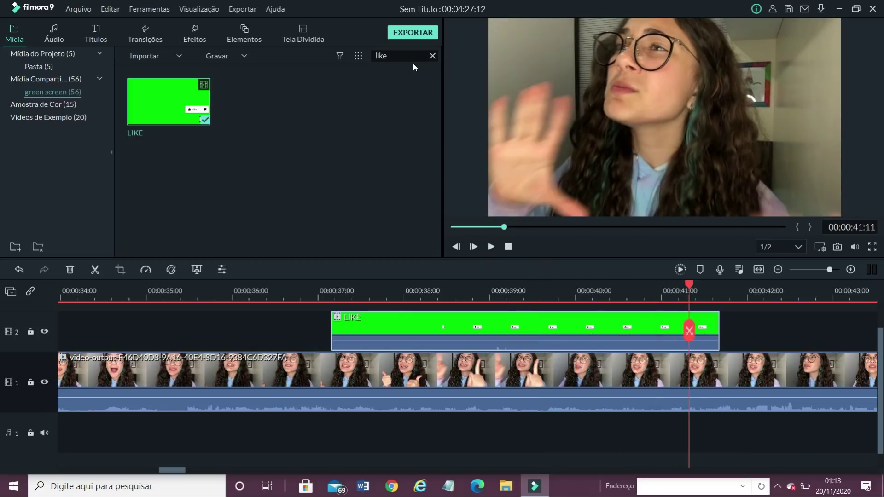
Clear the media search and place saiko-aesthetic-no-copyright-music on audio track 1, starting at about 00:00:35:00
click(432, 56)
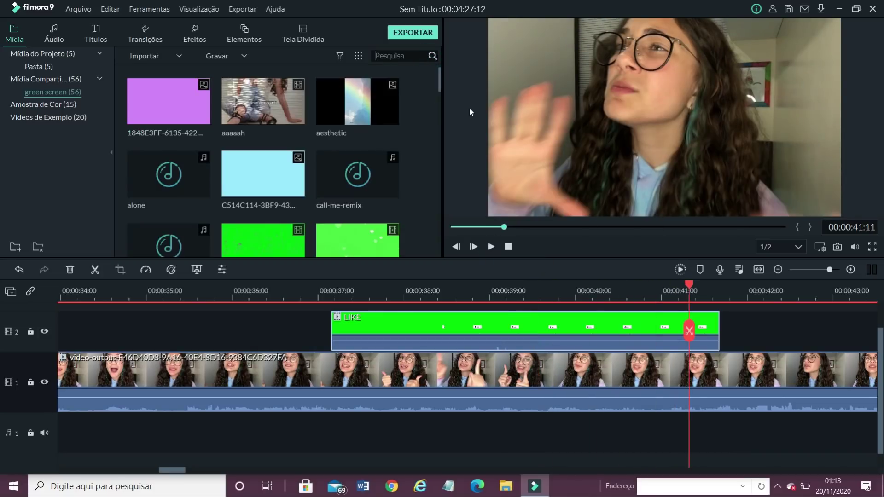
click(491, 247)
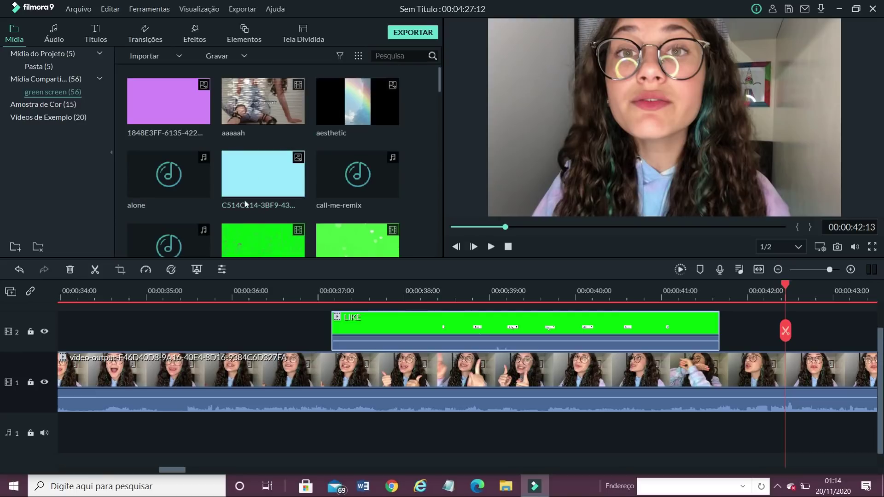
scroll(283, 153, down, 5)
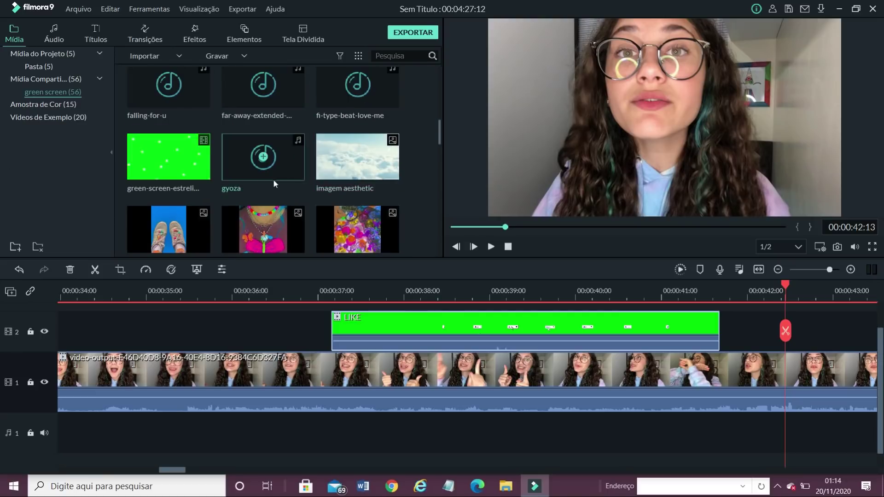
scroll(338, 188, up, 8)
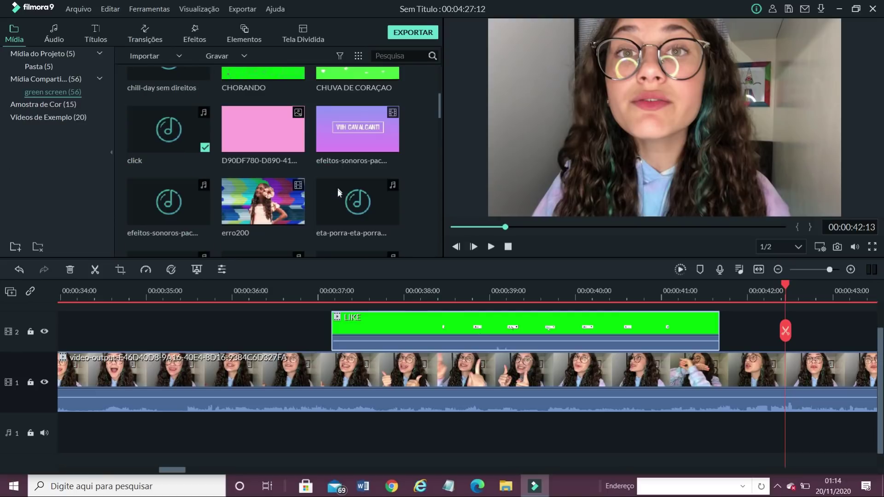
scroll(243, 199, down, 15)
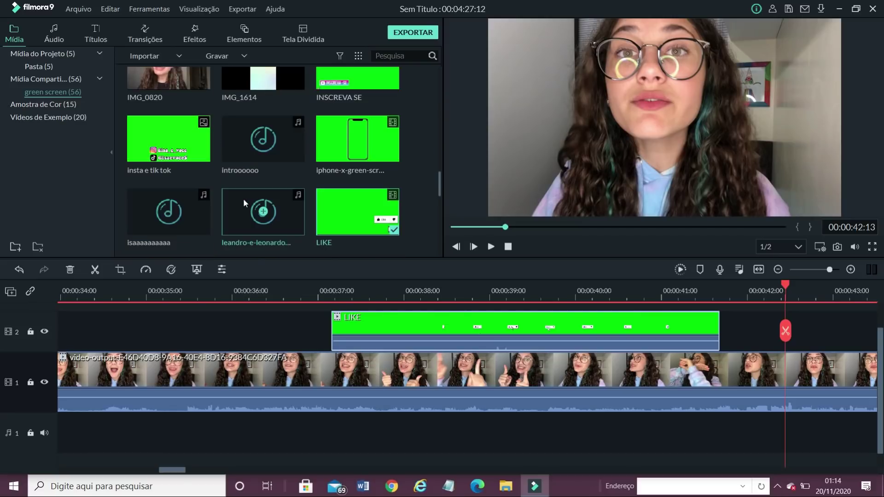
drag(162, 138, 167, 433)
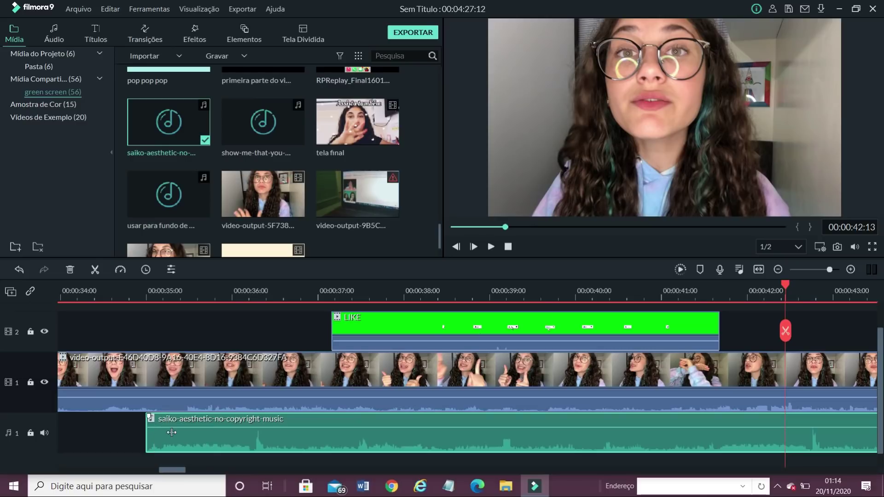
Lower the saiko-aesthetic-no-copyright-music clip's volume to slightly below -18 dB and confirm the audio settings
double_click(198, 424)
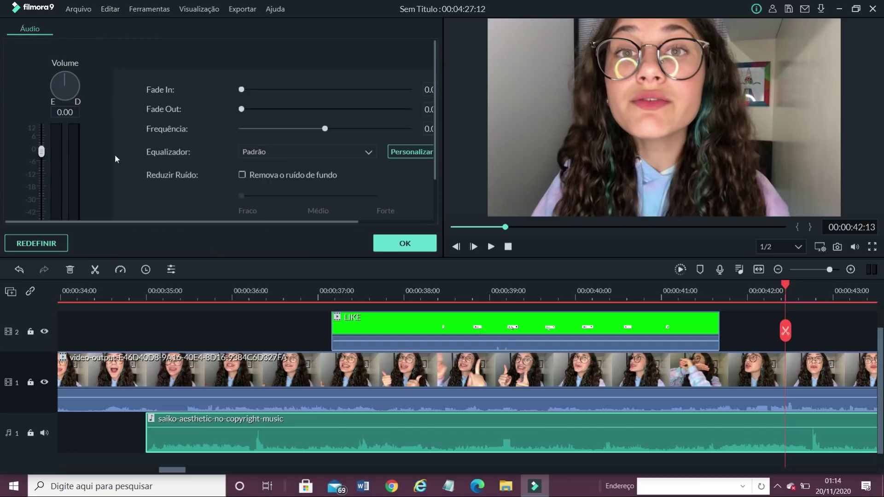
drag(39, 152, 41, 194)
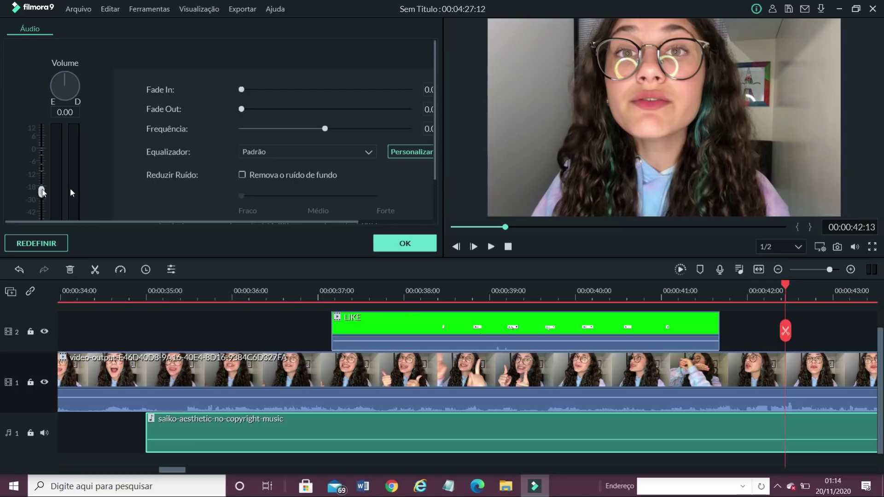
click(405, 243)
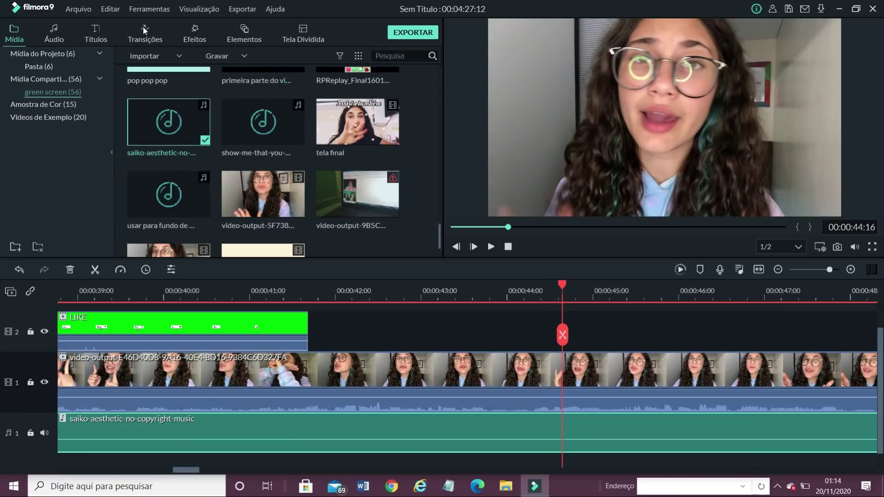
Split the talking-head clip on video track 1 at 00:00:44:16 and 00:00:45:20
click(571, 364)
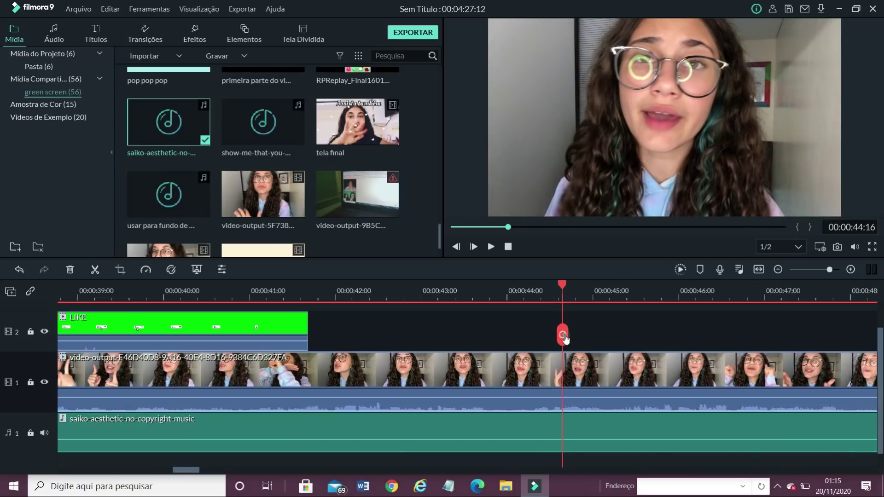
click(563, 334)
click(491, 247)
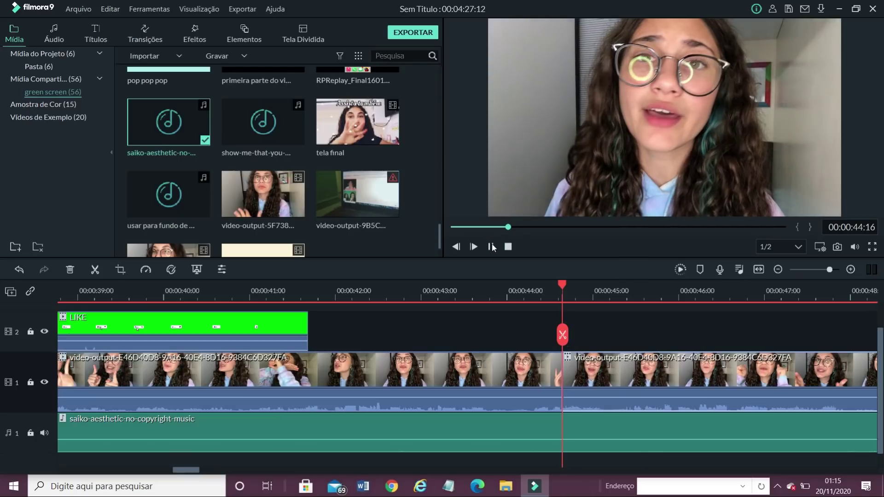
click(655, 335)
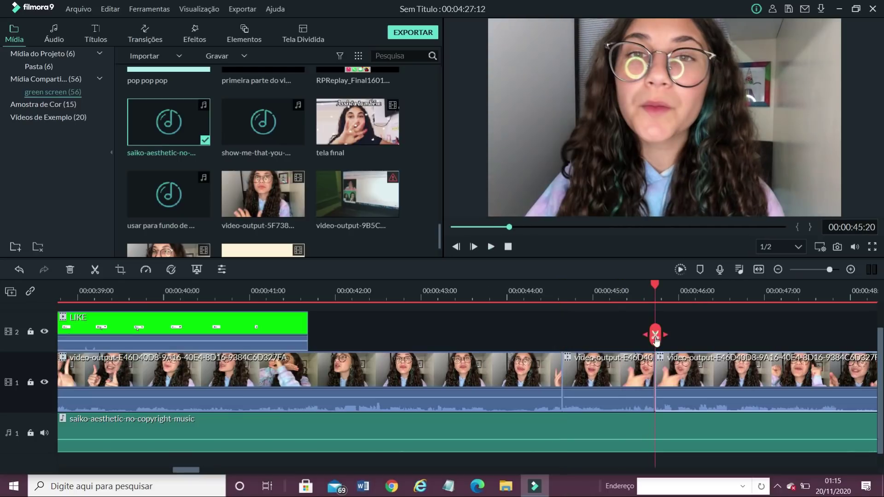
Search the effect filters for "ro" and place Rodopiar 9 on video track 2 at 00:00:45:20
click(194, 35)
click(37, 86)
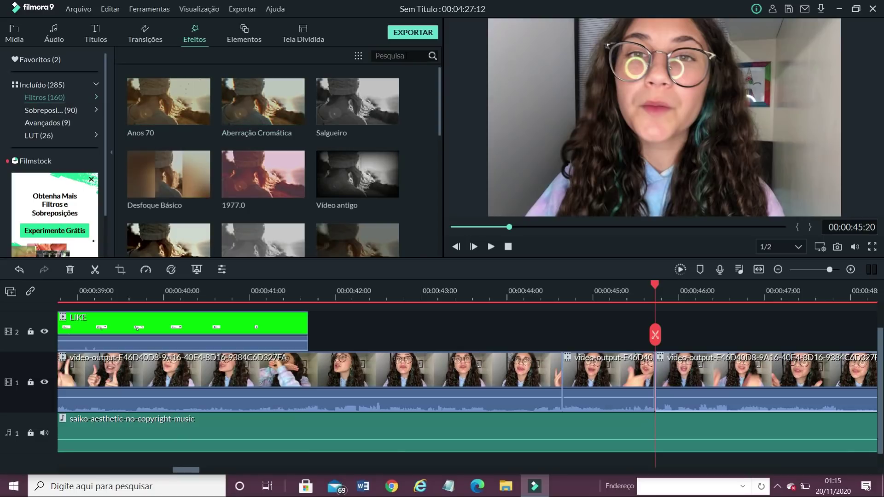
text(ro)
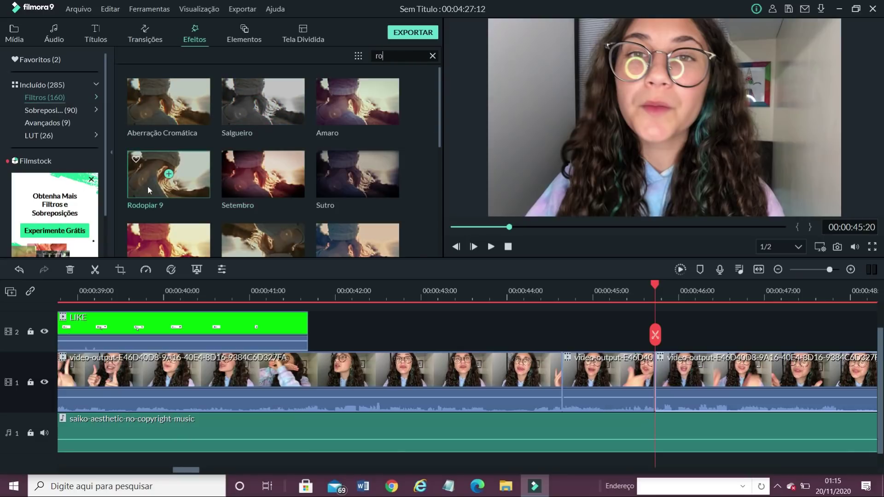
drag(173, 191, 657, 345)
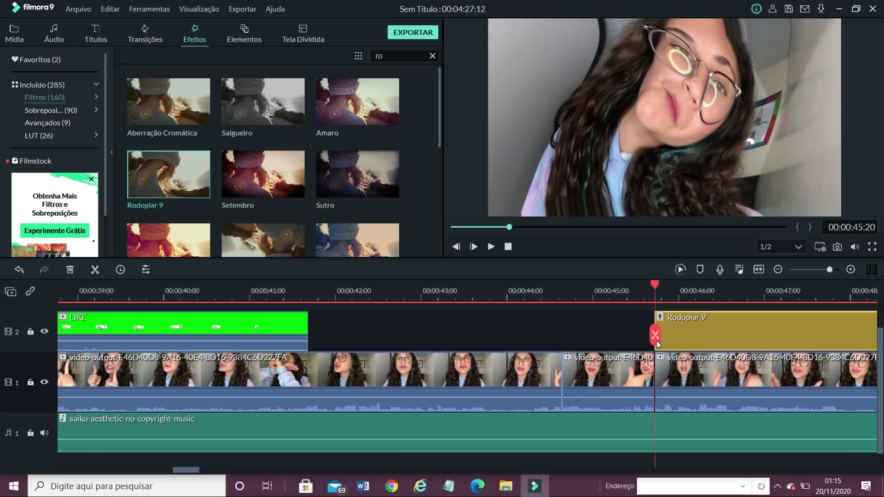
Move the Rodopiar 9 effect so it starts at the 00:00:44:16 cut
key(Left)
key(Left)
key(Left)
key(Left)
key(Left)
key(Left)
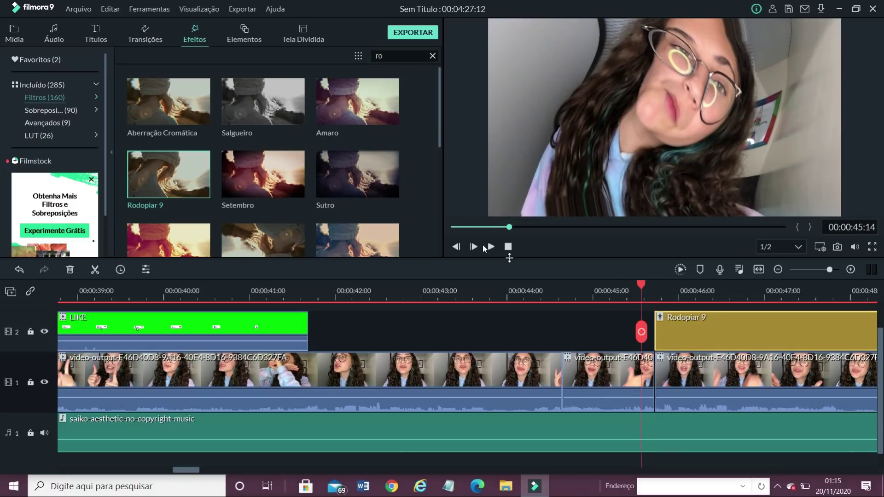
drag(676, 322, 571, 348)
Play back the footage from 00:00:44:08 to check the Rodopiar 9 effect
click(534, 329)
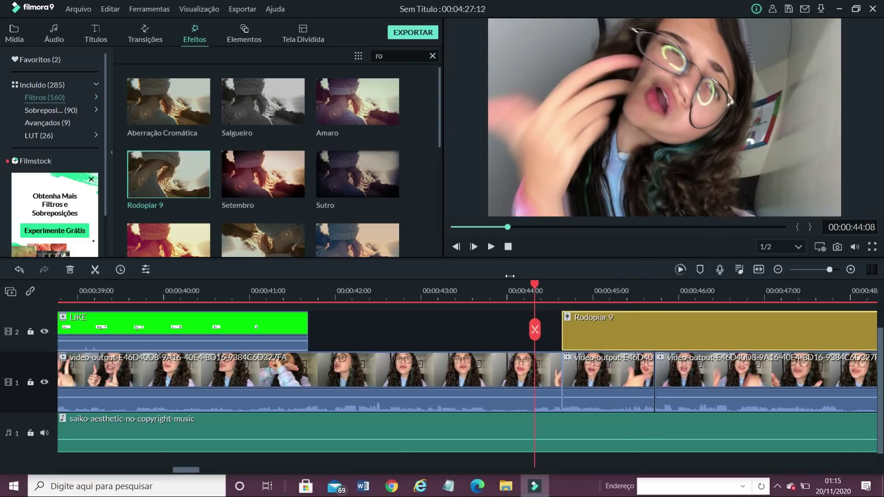
click(491, 247)
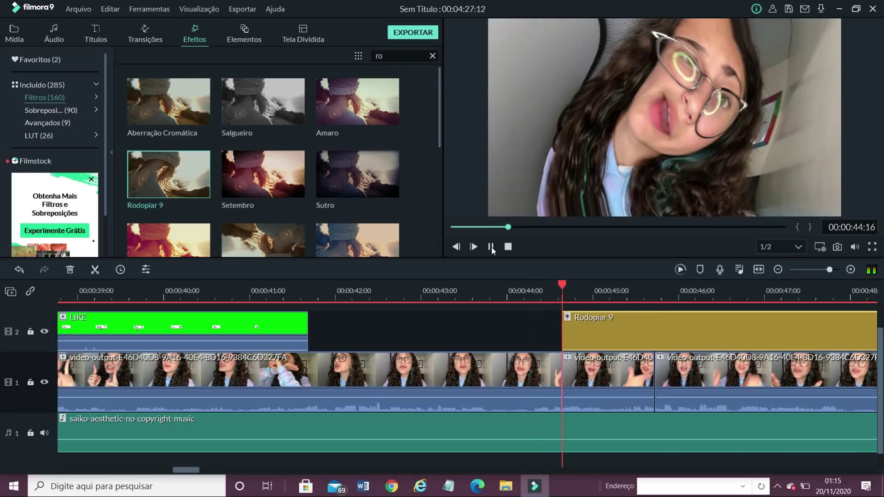
key(space)
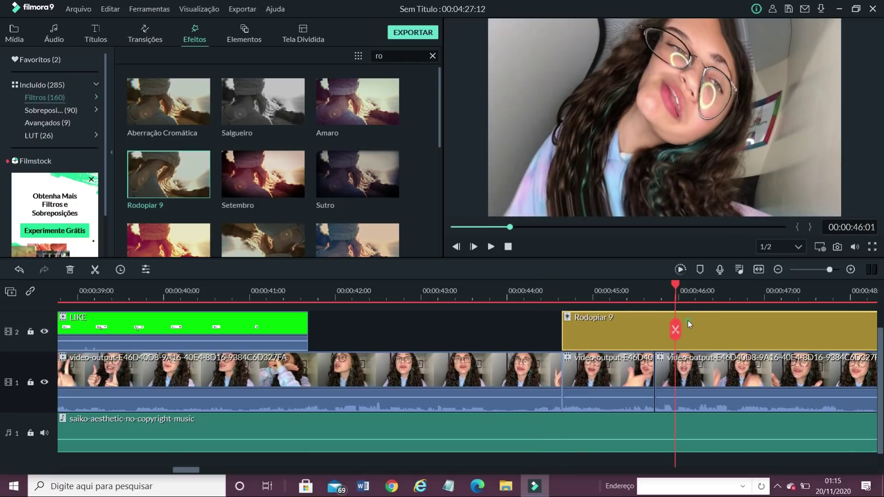
Split the Rodopiar 9 effect at about 00:00:46:01 and delete the part after the cut
click(680, 335)
right_click(695, 331)
click(678, 195)
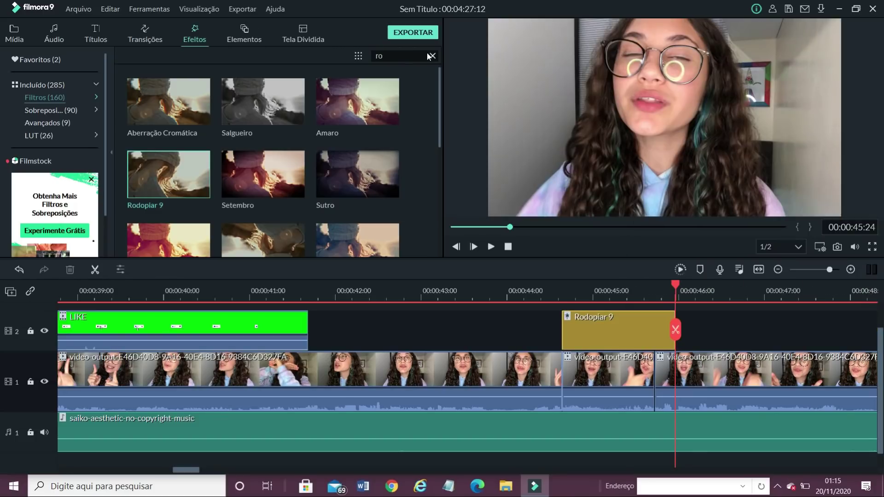
Place the Salgueiro filter on video track 2 shortly after the Rodopiar 9 effect and play it back
drag(285, 98, 705, 321)
key(Right)
key(Right)
key(Right)
key(Right)
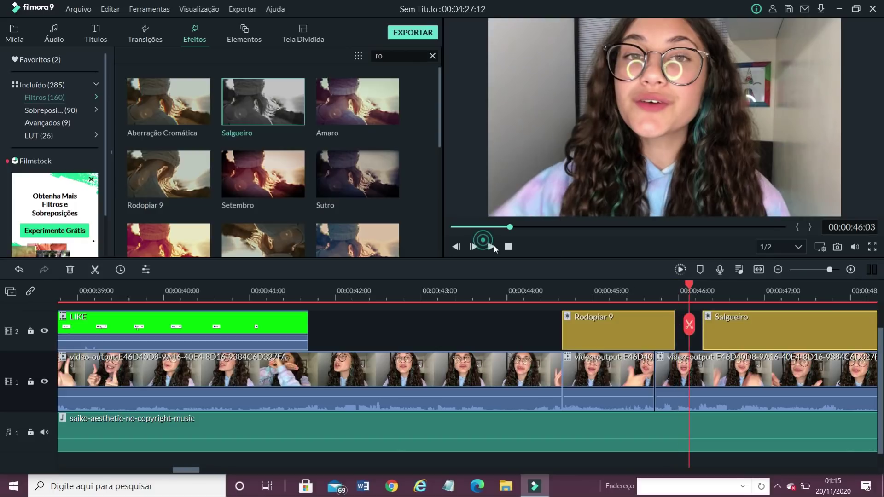
click(492, 247)
click(491, 247)
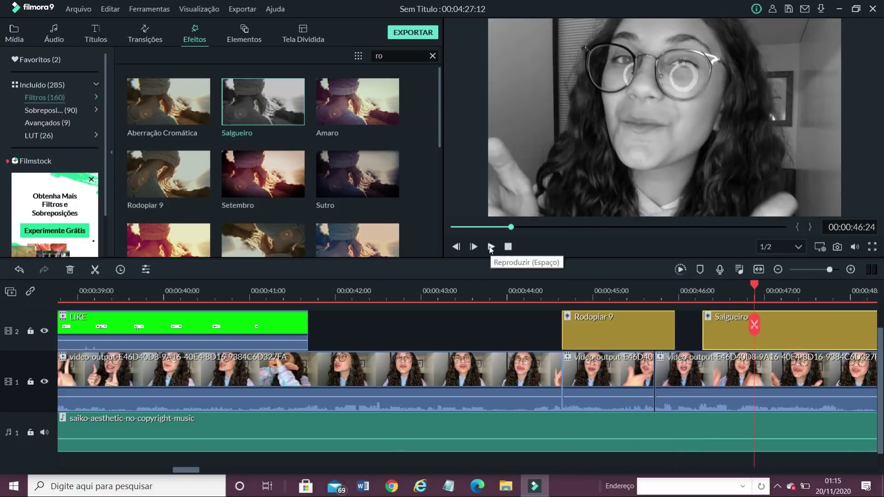
click(14, 35)
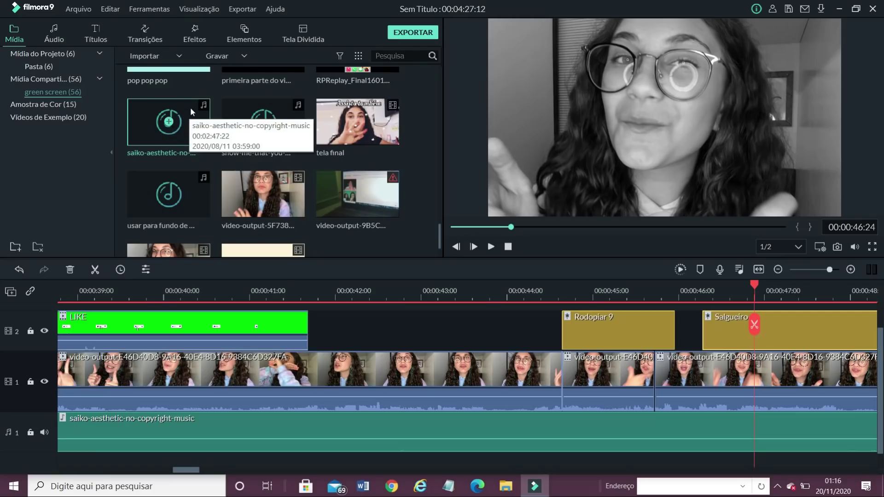
scroll(244, 148, down, 2)
scroll(358, 262, down, 1)
scroll(358, 262, up, 3)
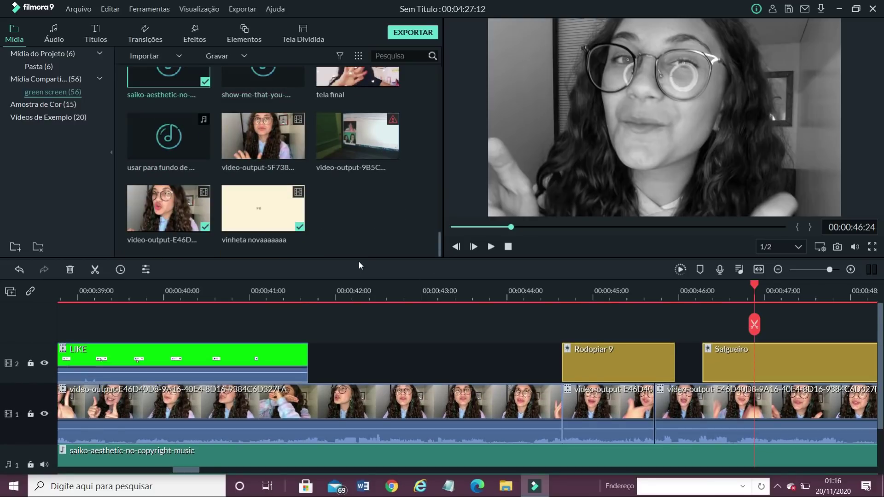
scroll(361, 260, down, 1)
scroll(438, 267, up, 1)
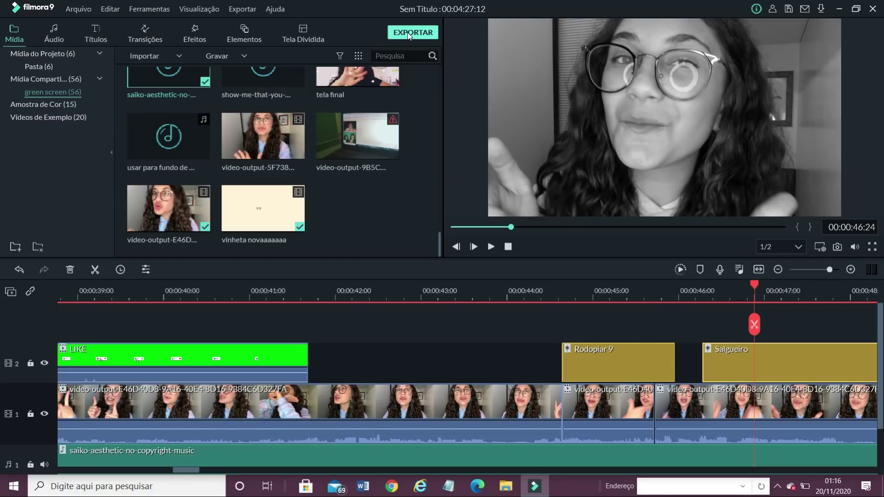
Name the export videooooooo and start exporting it locally as a 1920x1080 MP4
click(422, 31)
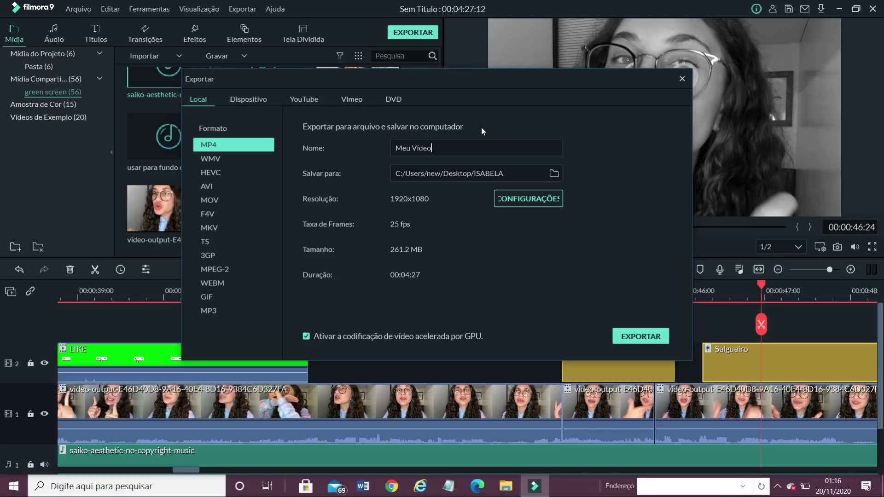
drag(448, 148, 382, 151)
key(BackSpace)
text(videooooooo)
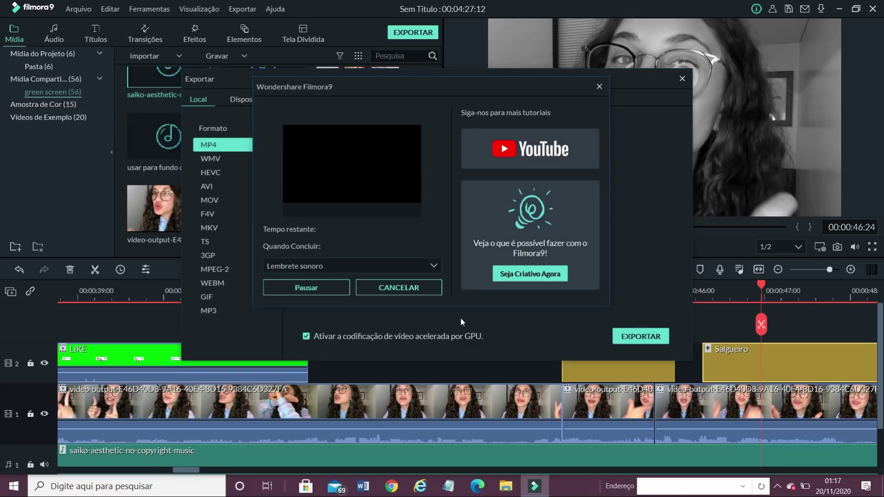
Cancel the running MP4 export
click(599, 87)
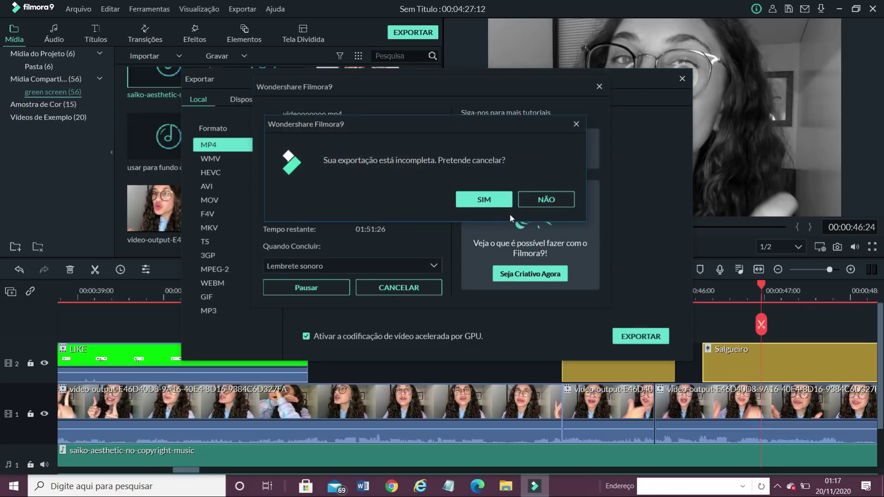
click(567, 198)
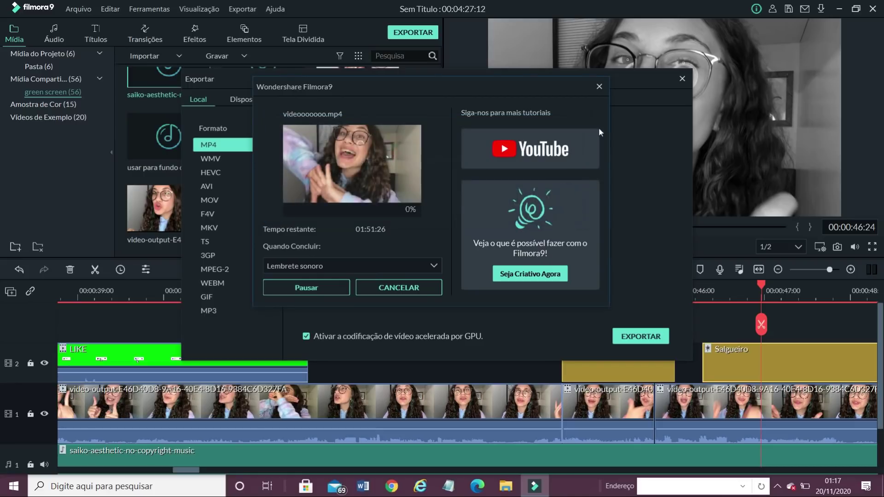
click(599, 87)
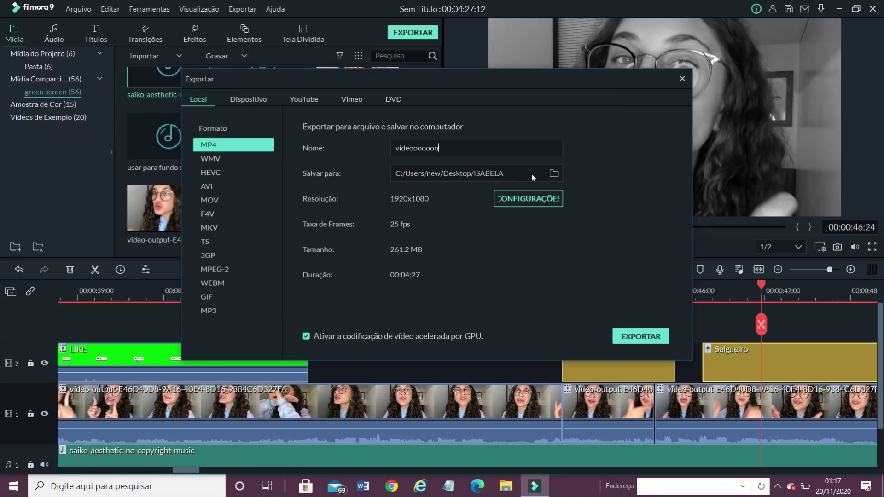
Inspect the folder choices for the export's save location and close the export settings without exporting
click(554, 174)
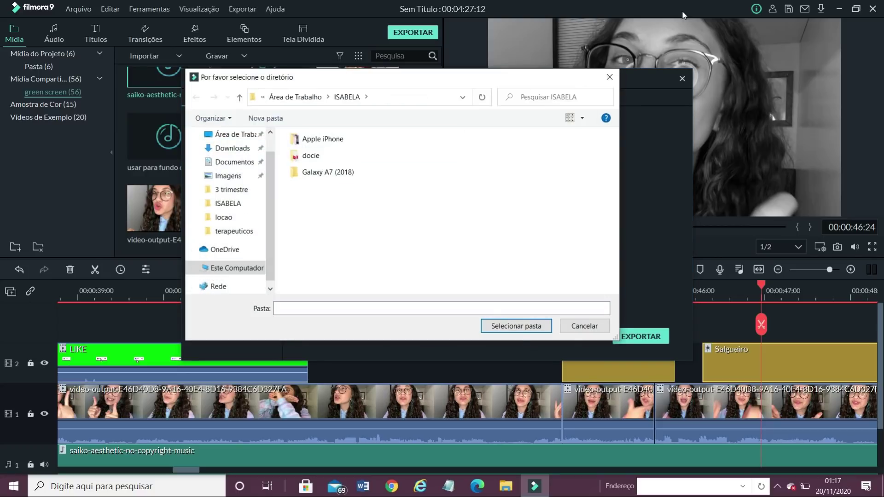
click(610, 78)
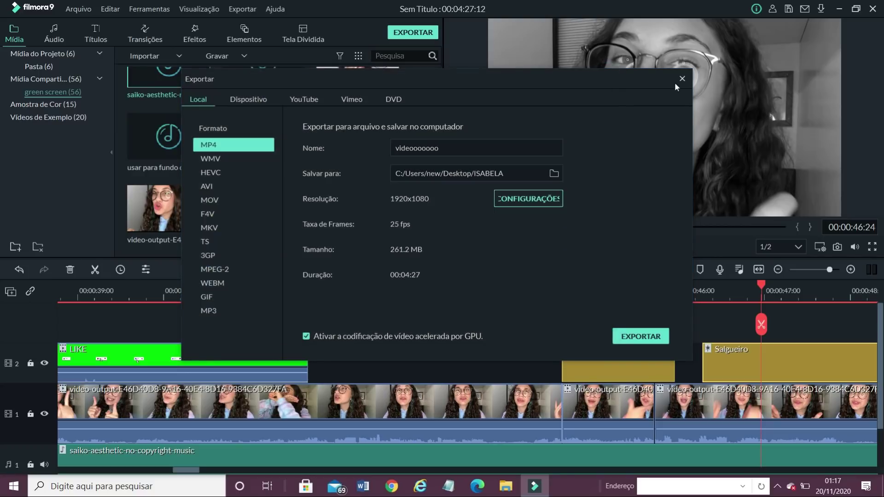
click(682, 79)
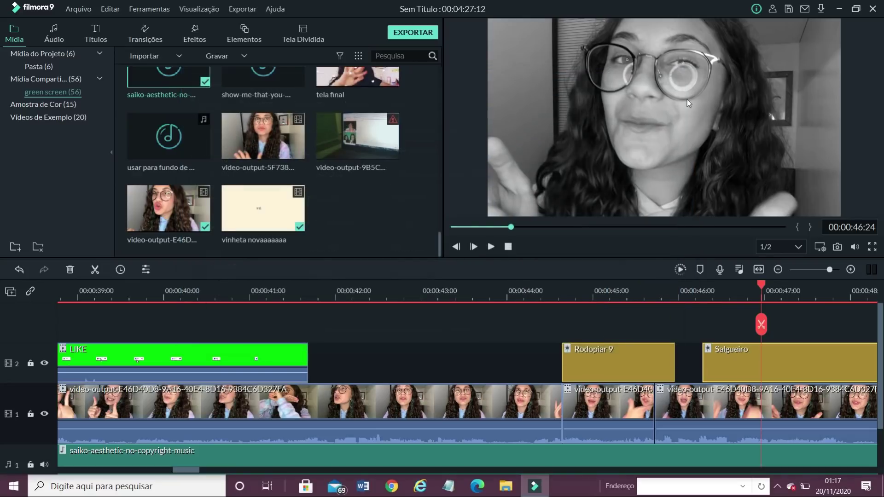